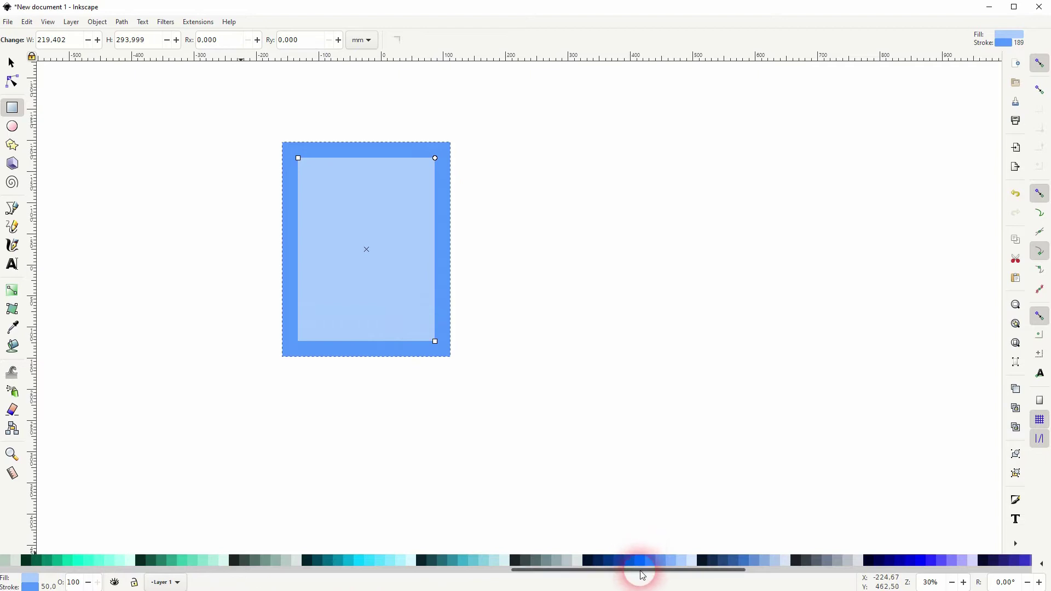
Fill the selected rectangle with black and remove its stroke.
left_click_drag(641, 570, 16, 563)
left_click(17, 563)
left_click(4, 560, "shift")
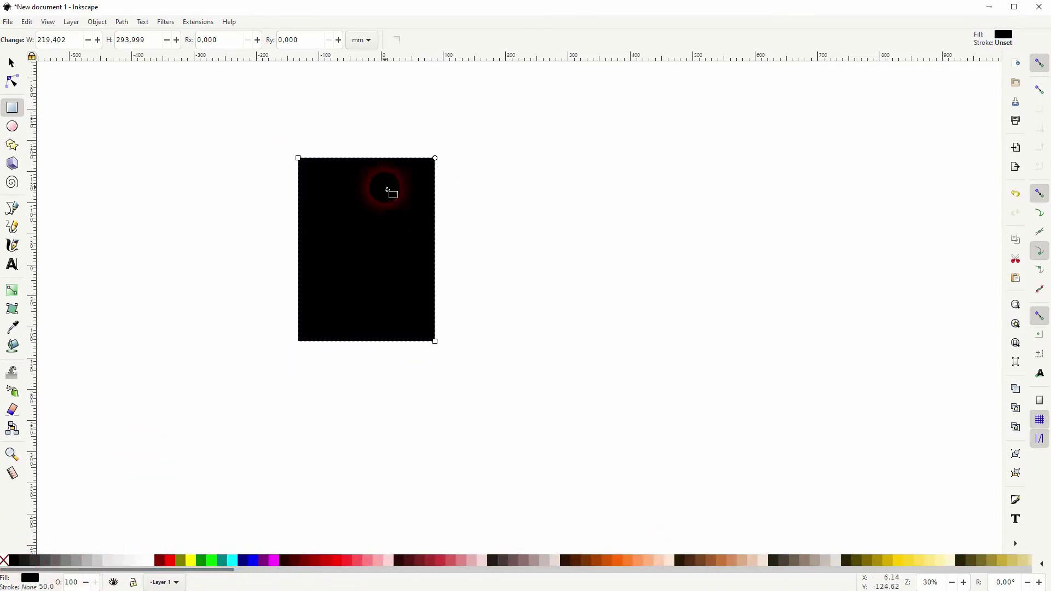
Widen the rectangle to about 293 mm and snap its center onto a new vertical guide.
left_click(11, 63)
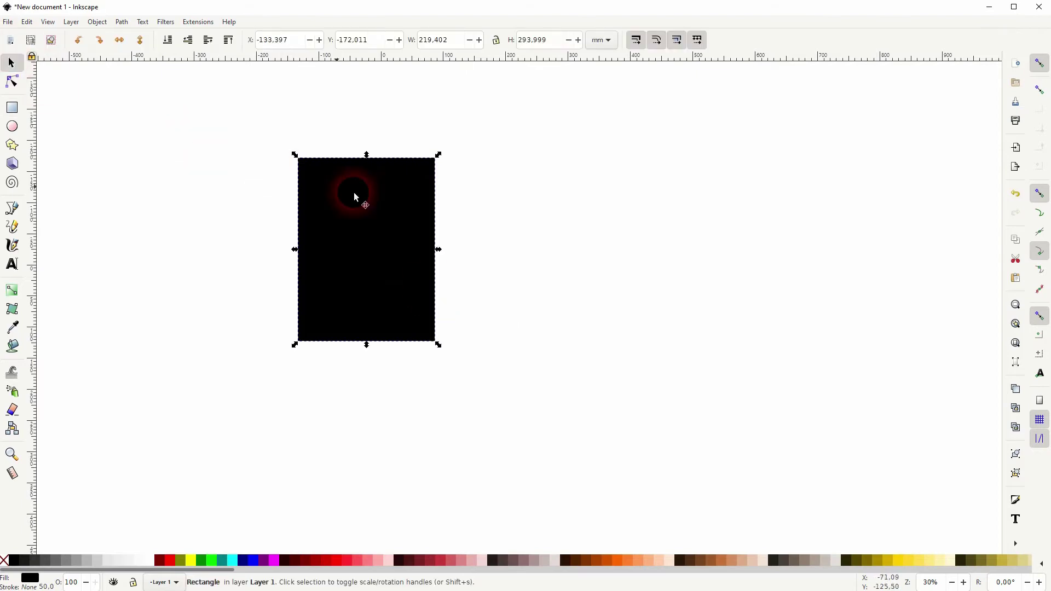
left_click_drag(438, 248, 484, 260)
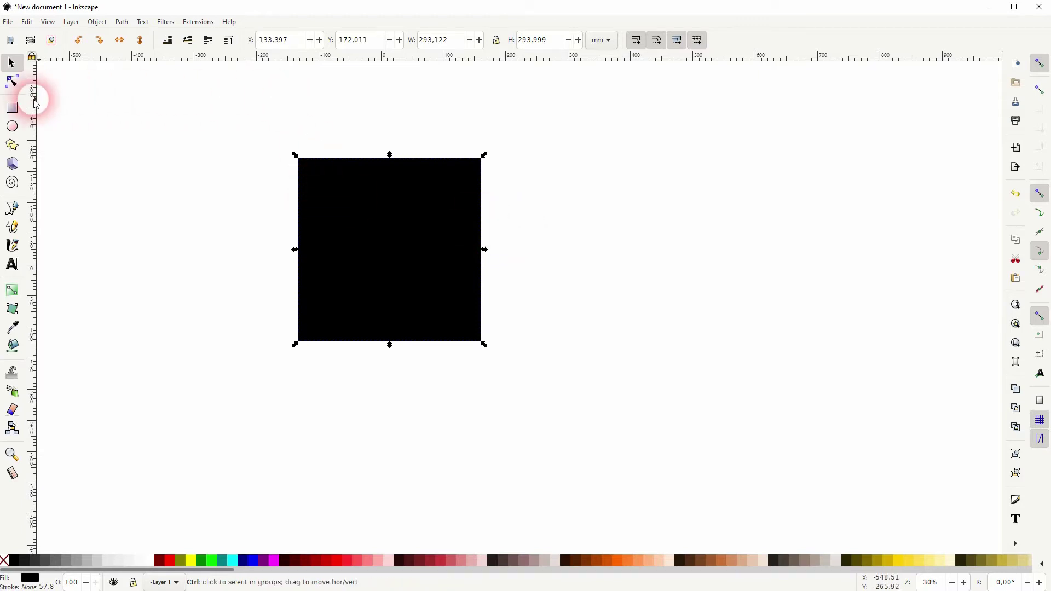
left_click_drag(33, 99, 397, 174)
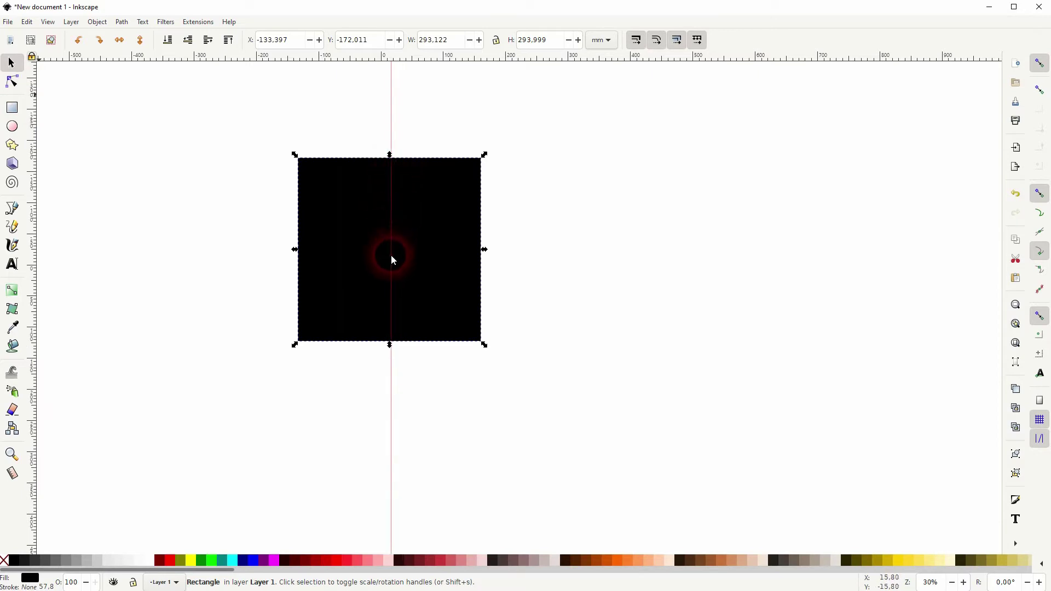
left_click(1041, 354)
mouse_move(392, 257)
left_mouse_down()
mouse_move(409, 263)
mouse_move(398, 267)
mouse_move(394, 241)
left_mouse_up()
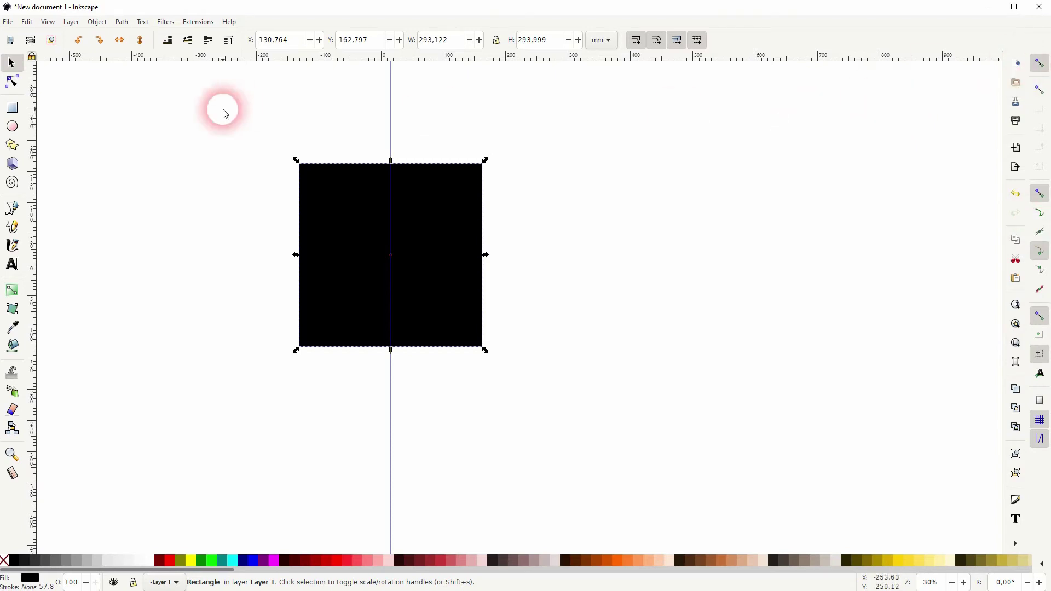
Add the Corners (Fillet/Chamfer) path effect to the black square.
left_click(122, 22)
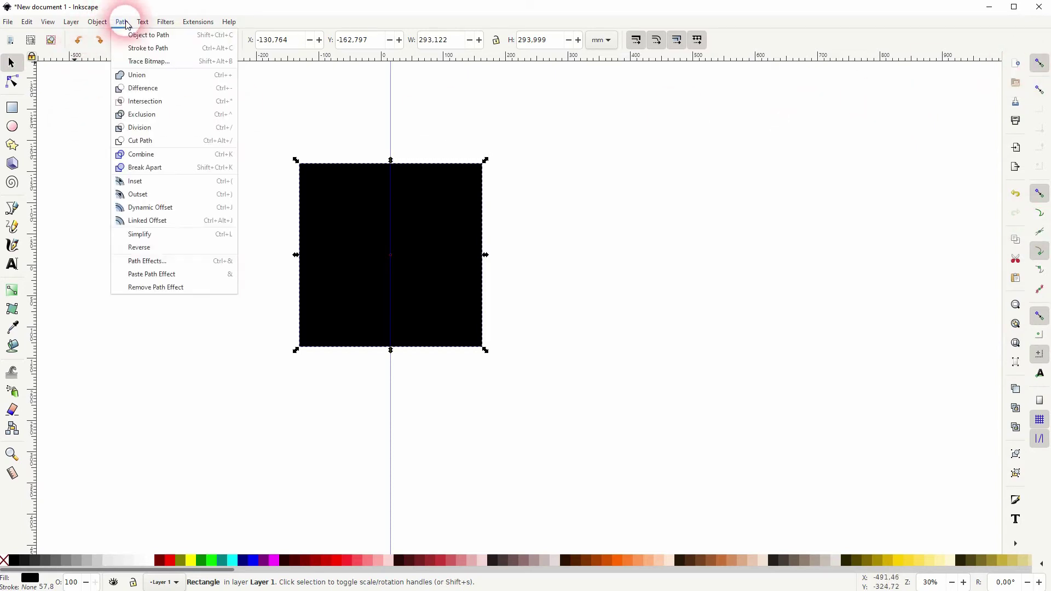
left_click(158, 259)
left_click(838, 120)
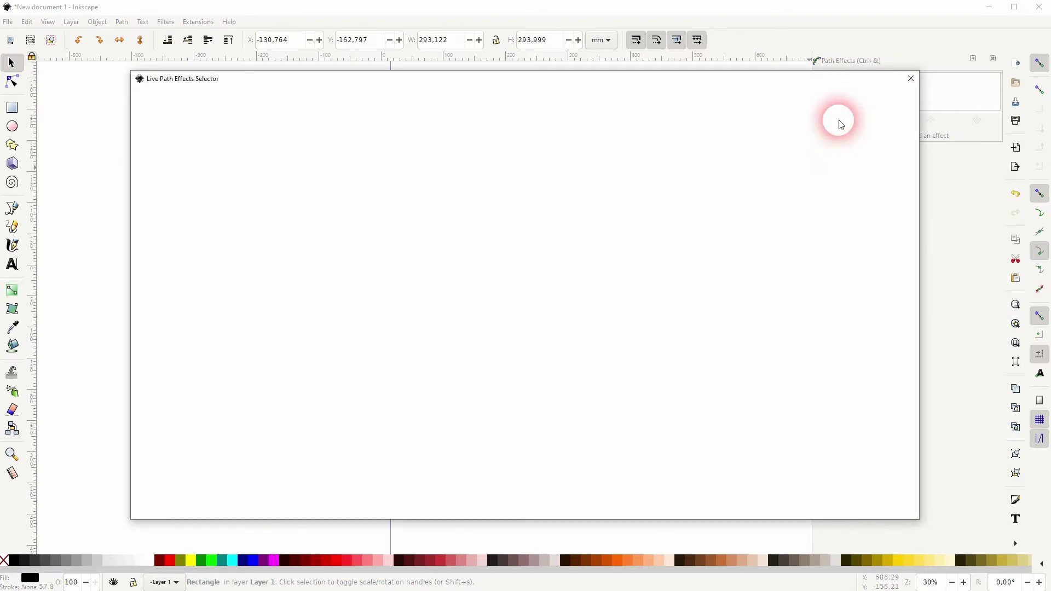
left_click(865, 149)
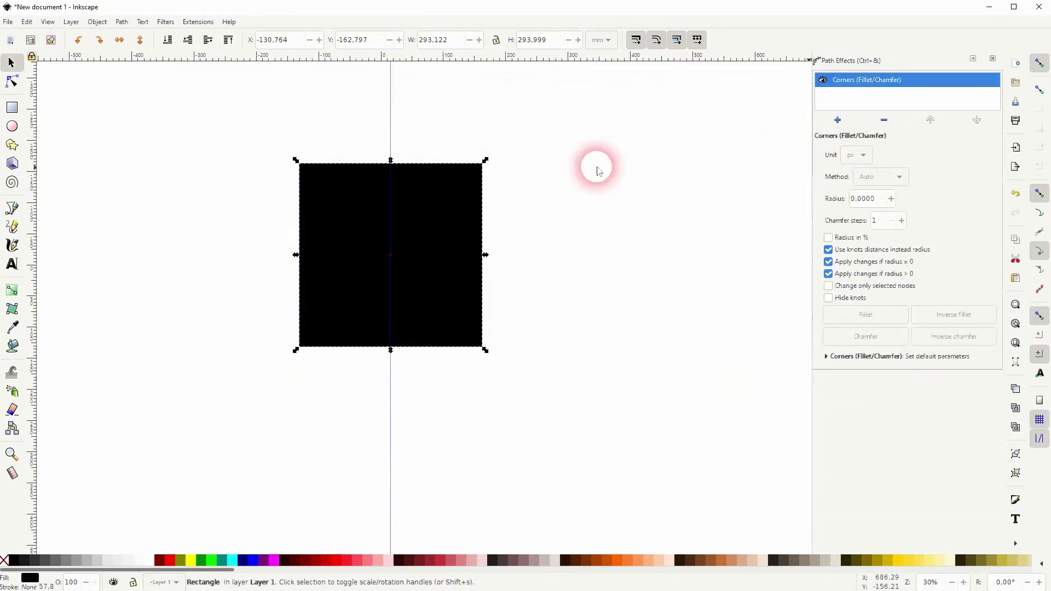
Round both upper corners of the square up to the central guide to form a semicircular top, and close the path effect settings.
left_click(13, 82)
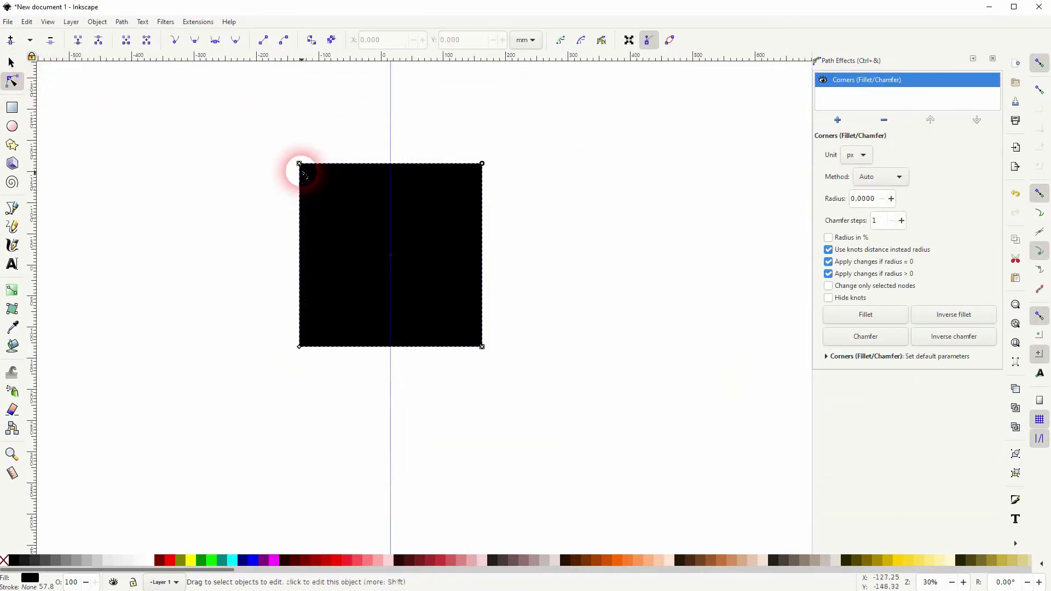
left_click_drag(300, 165, 310, 247)
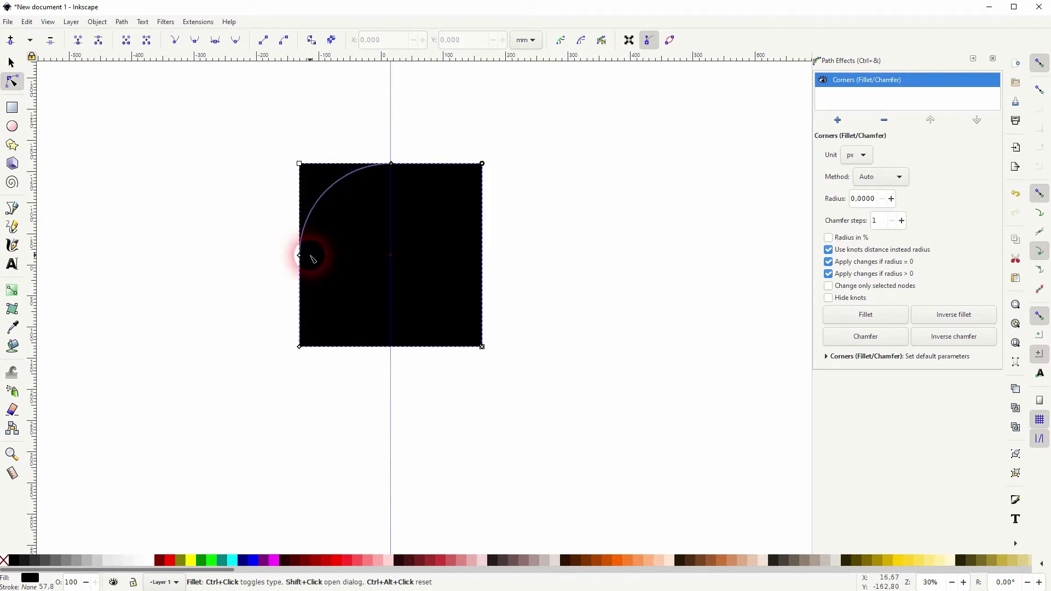
left_click_drag(312, 259, 313, 257)
left_click(482, 164)
left_click_drag(484, 165, 483, 255)
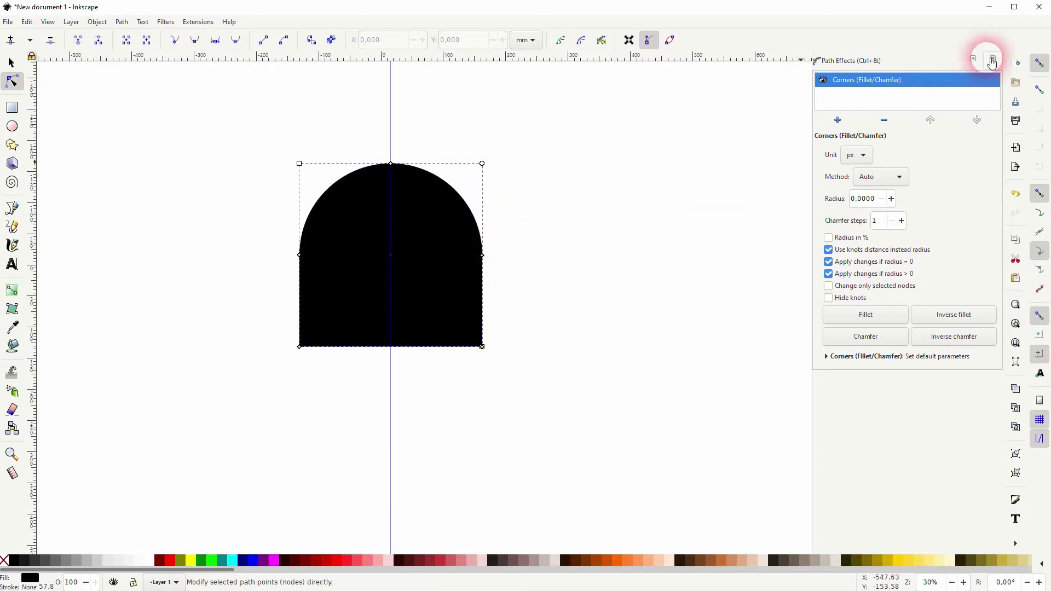
left_click(991, 61)
Delete all guides and place the arched shape near the middle of the canvas, at about X -19 and Y -170 mm.
left_click(12, 63)
left_click(459, 224)
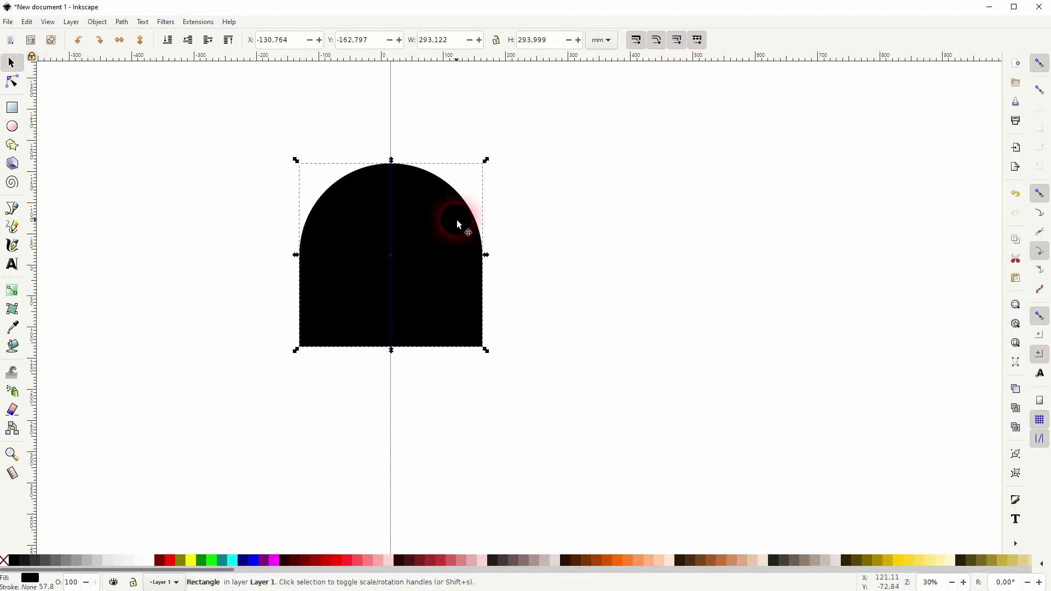
left_click_drag(426, 229, 632, 221)
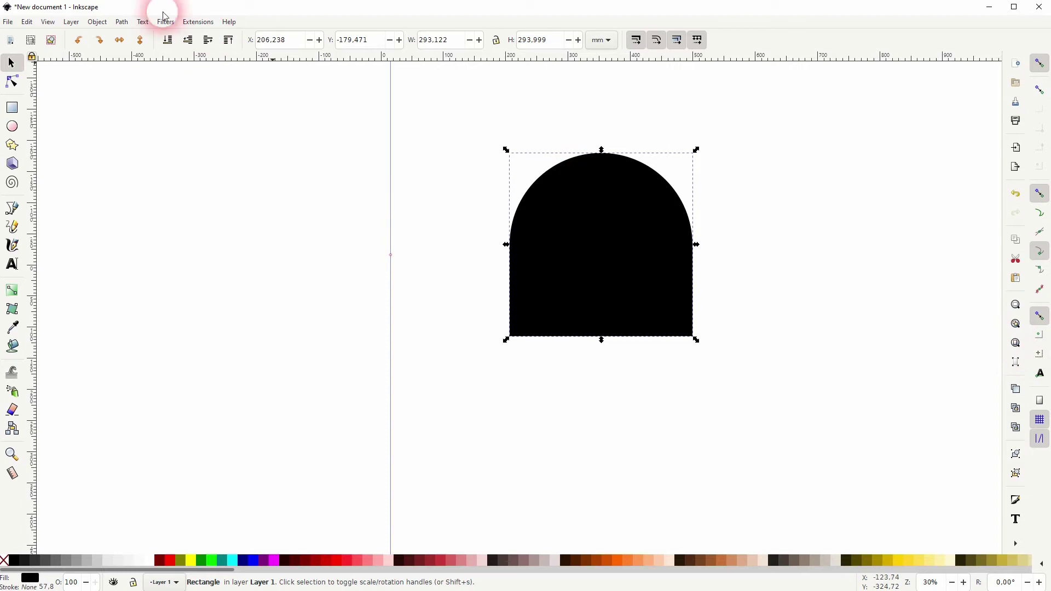
left_click(27, 22)
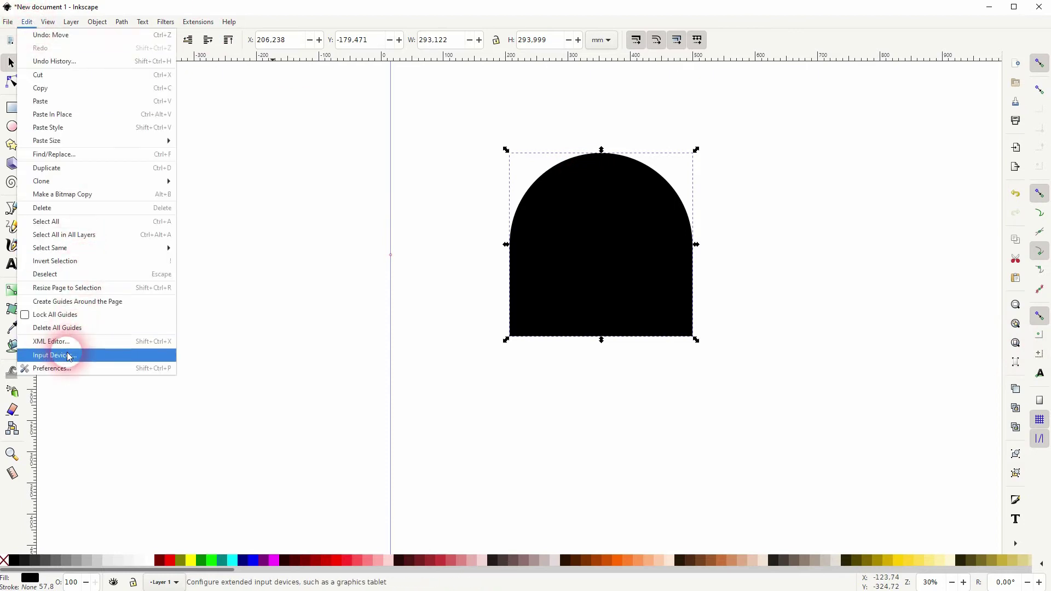
left_click(58, 327)
left_click_drag(573, 228, 478, 242)
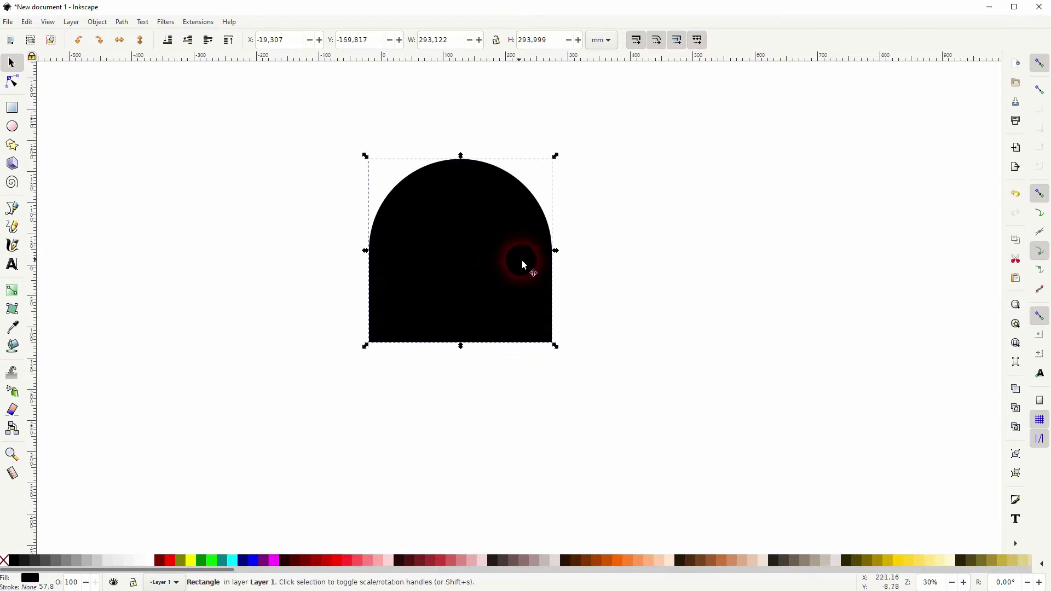
left_click(585, 224)
Draw a straight vertical line about 101 mm long through the top center of the arched shape.
left_click(12, 207)
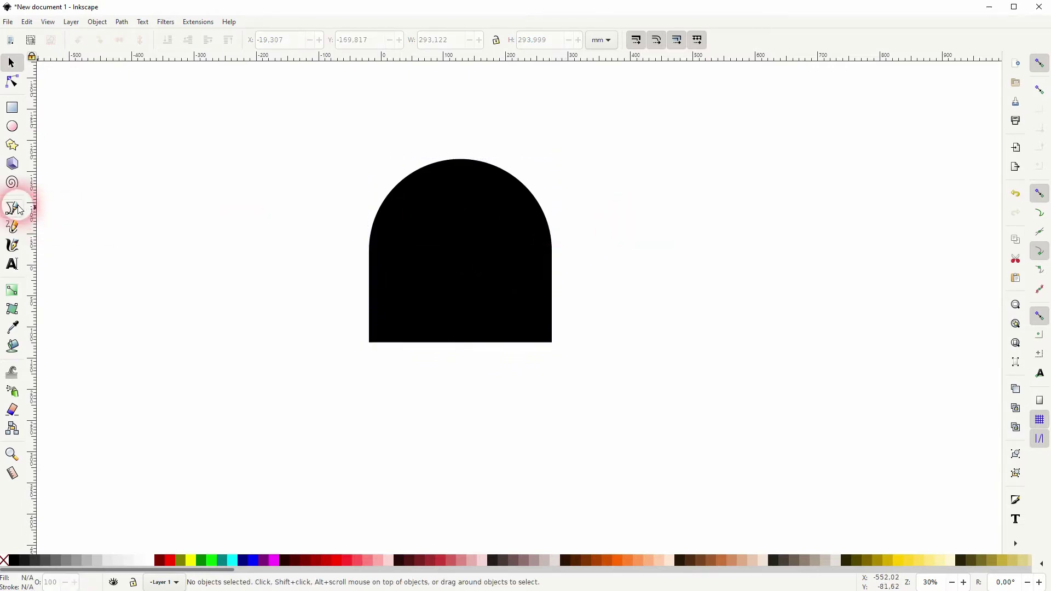
left_click(461, 125)
left_click(468, 202)
left_click(458, 191)
left_click(11, 63)
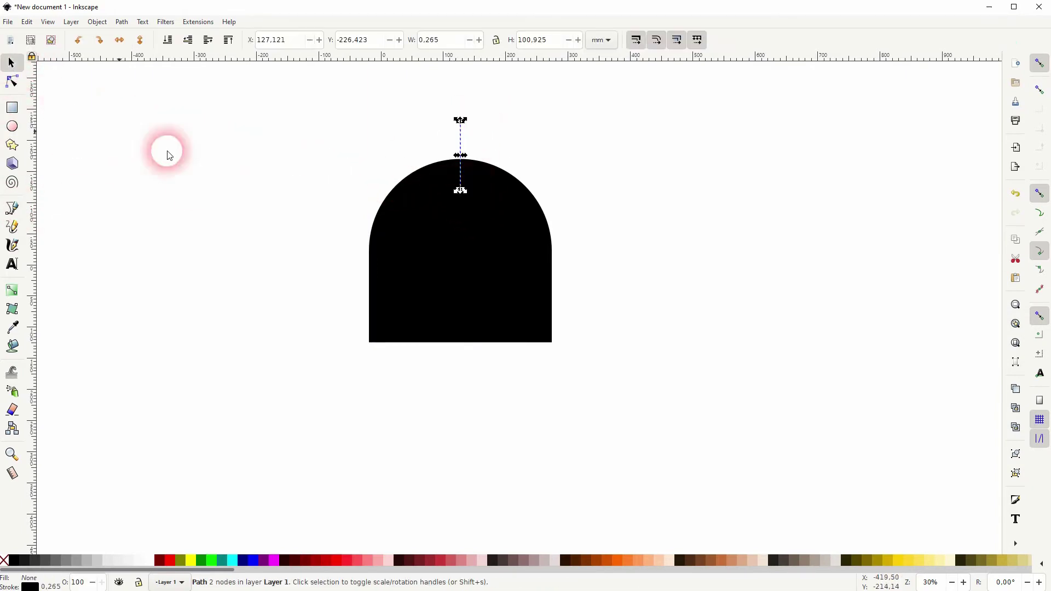
left_click(610, 169)
left_click(463, 143)
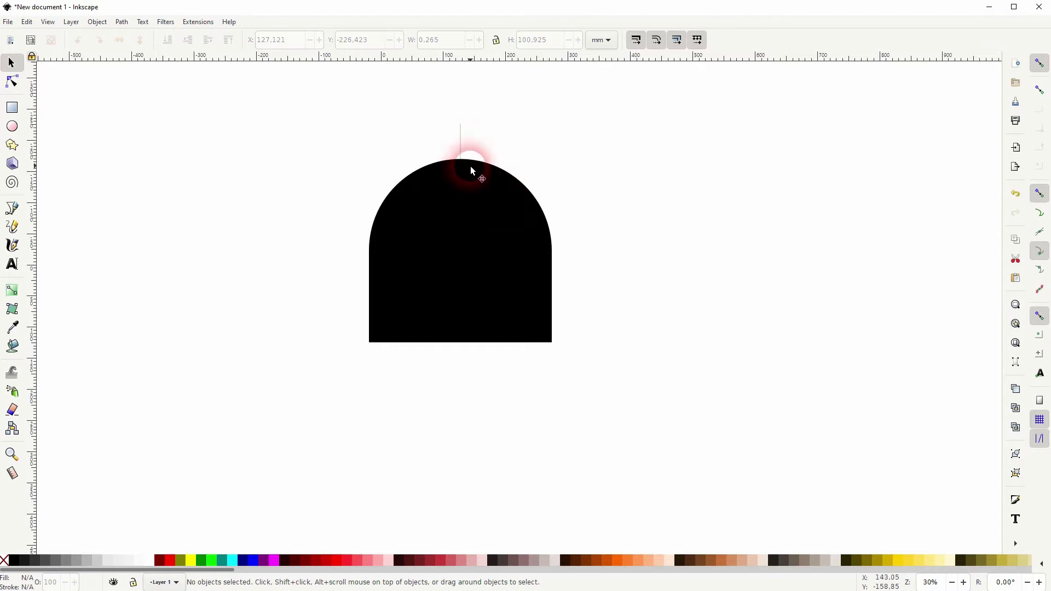
Draw a straight horizontal line about 381 mm long just below the arched shape, extending past both sides.
left_click(12, 208)
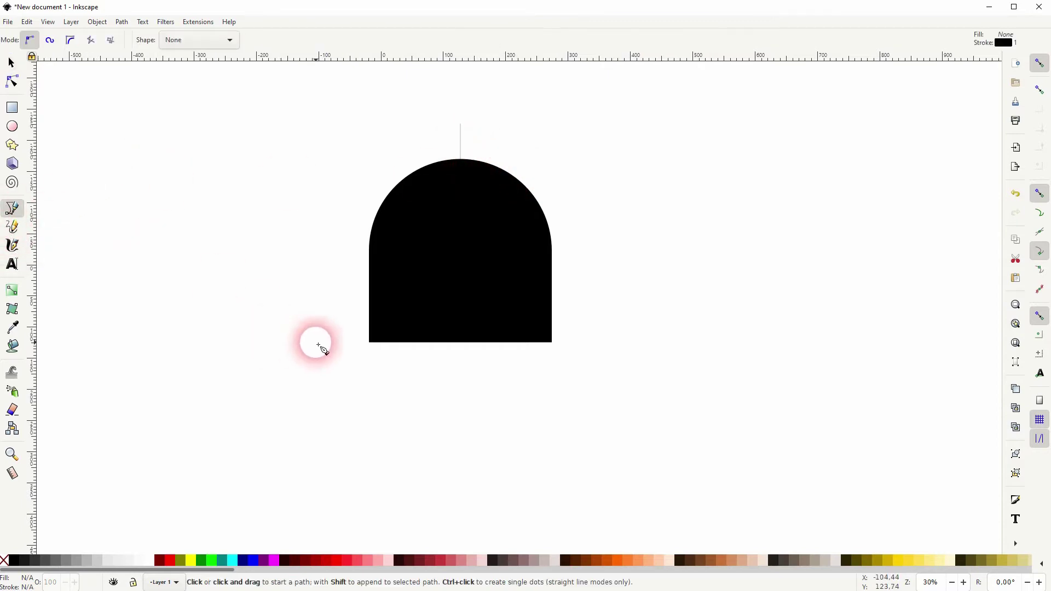
left_click(341, 349)
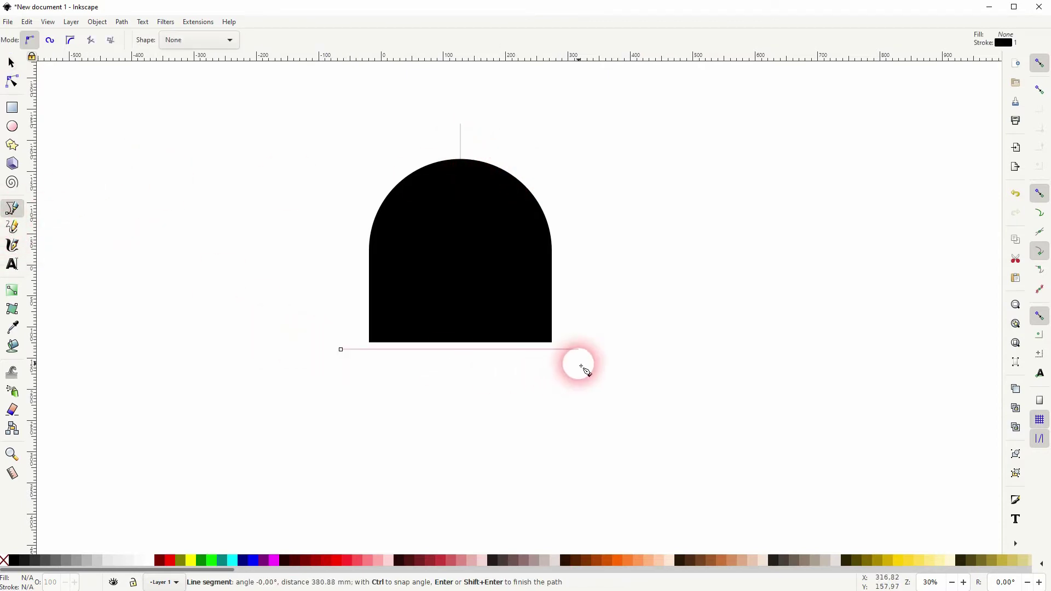
left_click(581, 366)
left_click(11, 63)
left_click(158, 249)
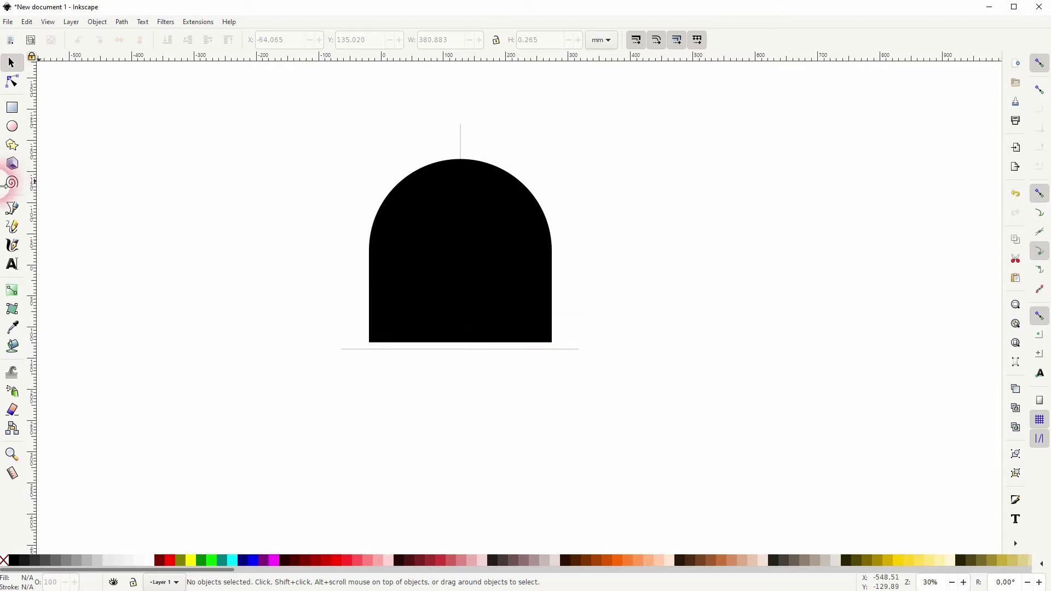
Draw a black circle about 106 mm in diameter and place it below the horizontal line.
left_click(13, 126)
left_click_drag(450, 377, 514, 443)
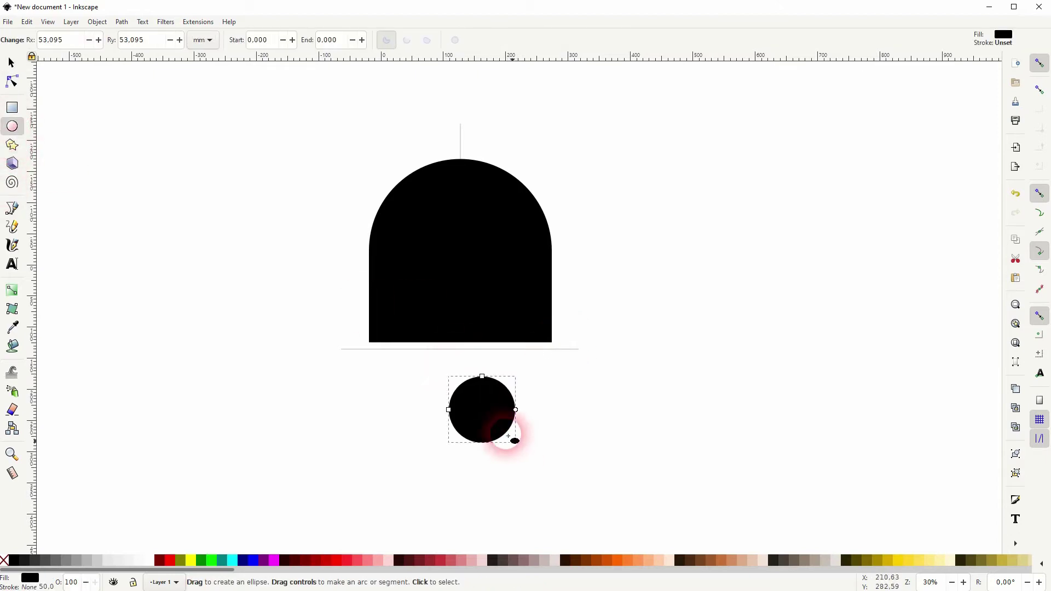
left_click(13, 61)
left_click_drag(487, 407, 459, 392)
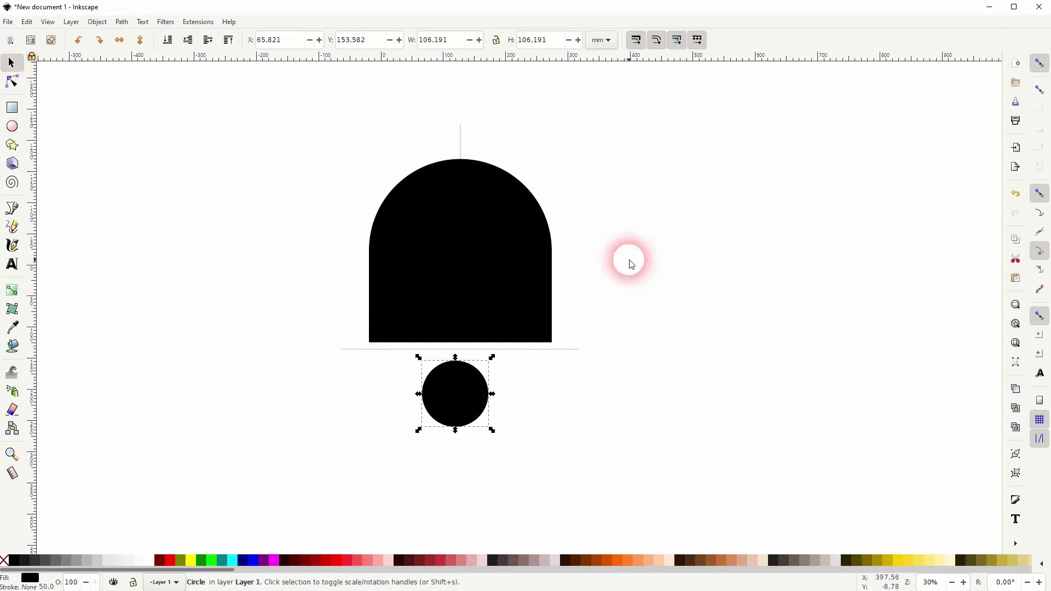
Open the Align and Distribute settings and select the vertical line together with the arched shape.
left_click(97, 22)
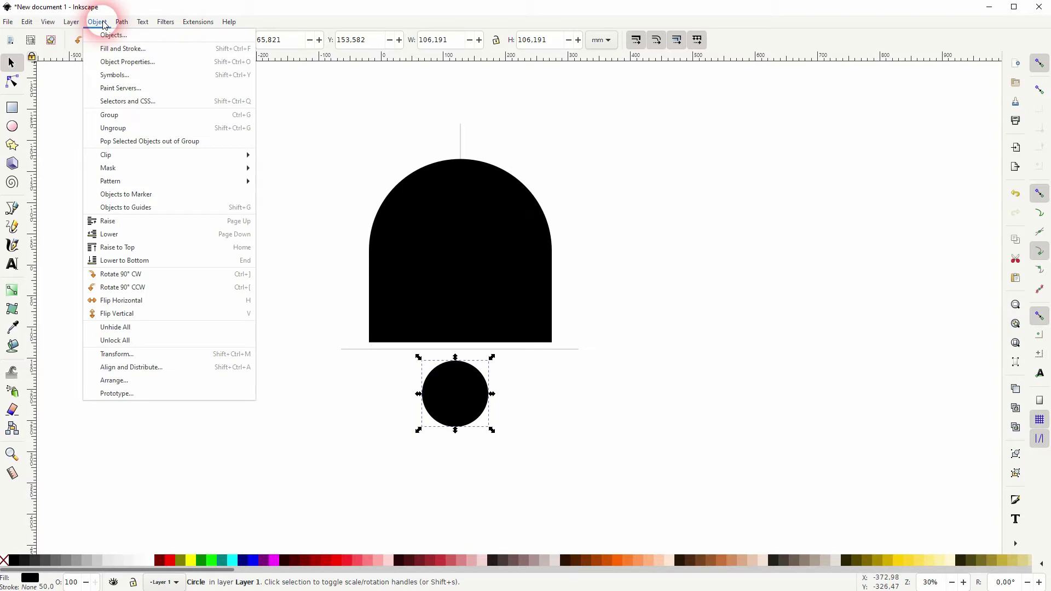
left_click(186, 366)
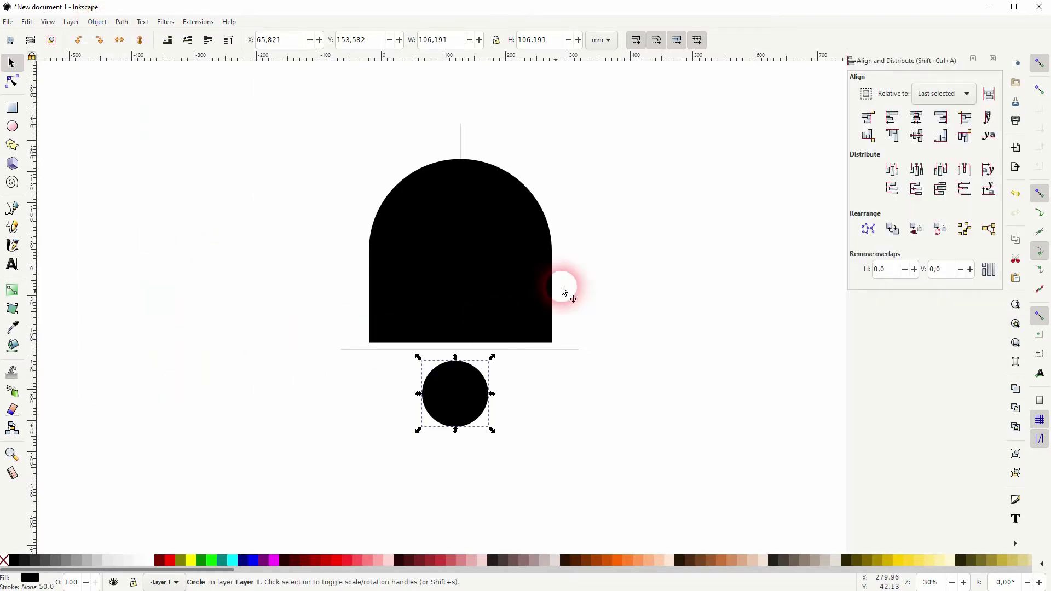
left_click(519, 252)
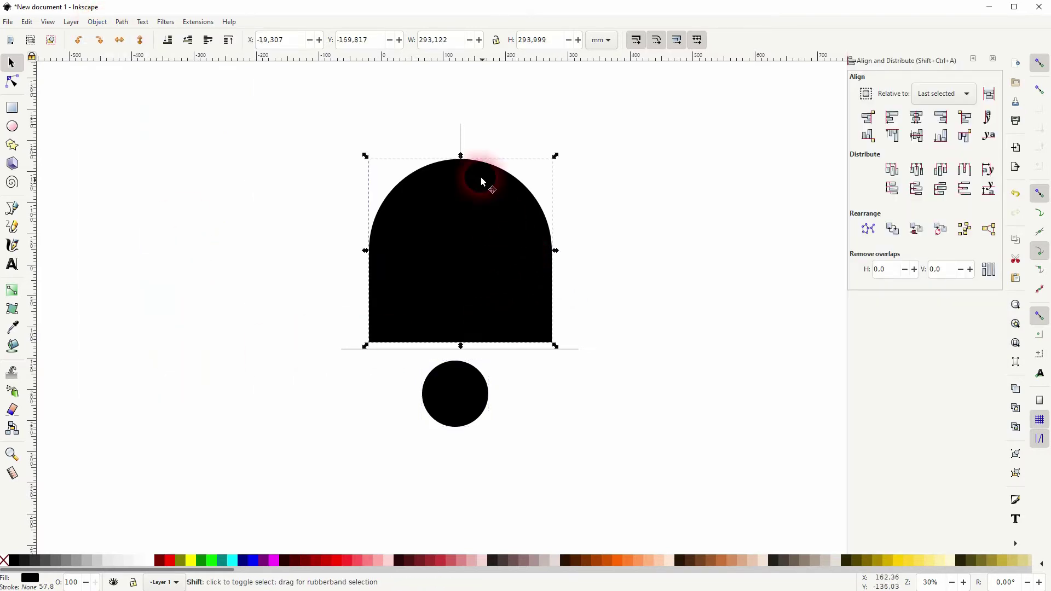
left_click(463, 142)
left_click(491, 248, "shift")
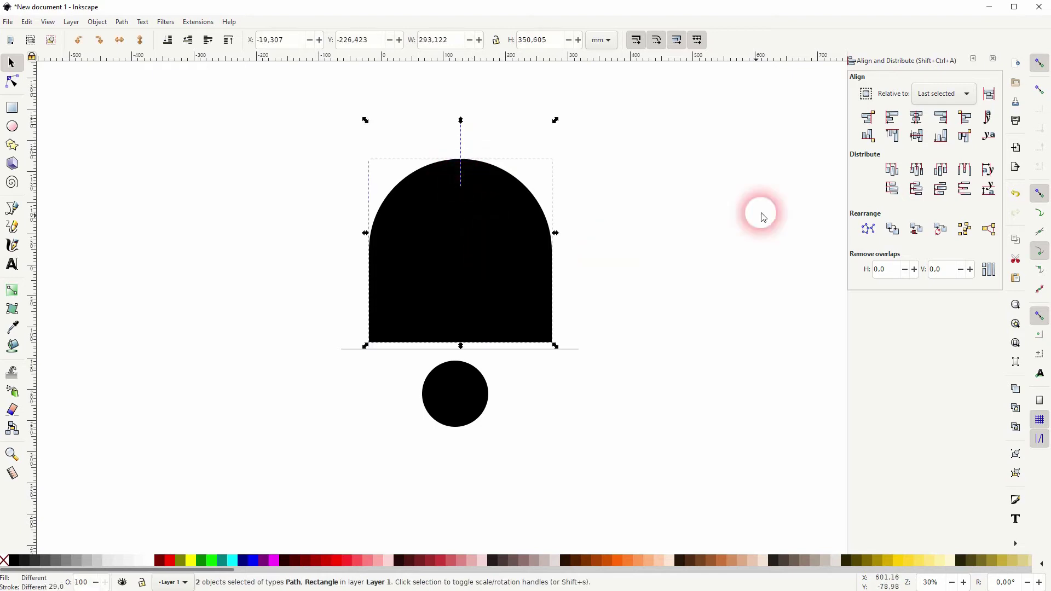
left_click(535, 237)
left_click(629, 215)
Center the horizontal line on the arched shape and align it to the shape's bottom edge, relative to the last selected object.
left_click(460, 138)
left_click(521, 353)
left_click(507, 298)
left_click(580, 363)
left_click(551, 350)
left_click(469, 245, "shift")
left_click(947, 91)
left_click(938, 98)
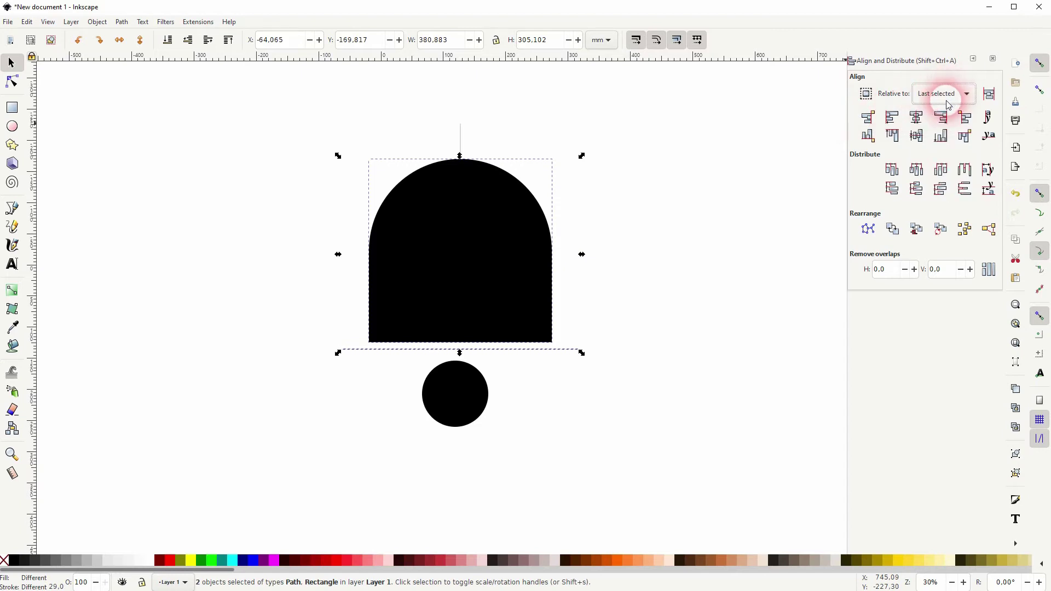
left_click(916, 118)
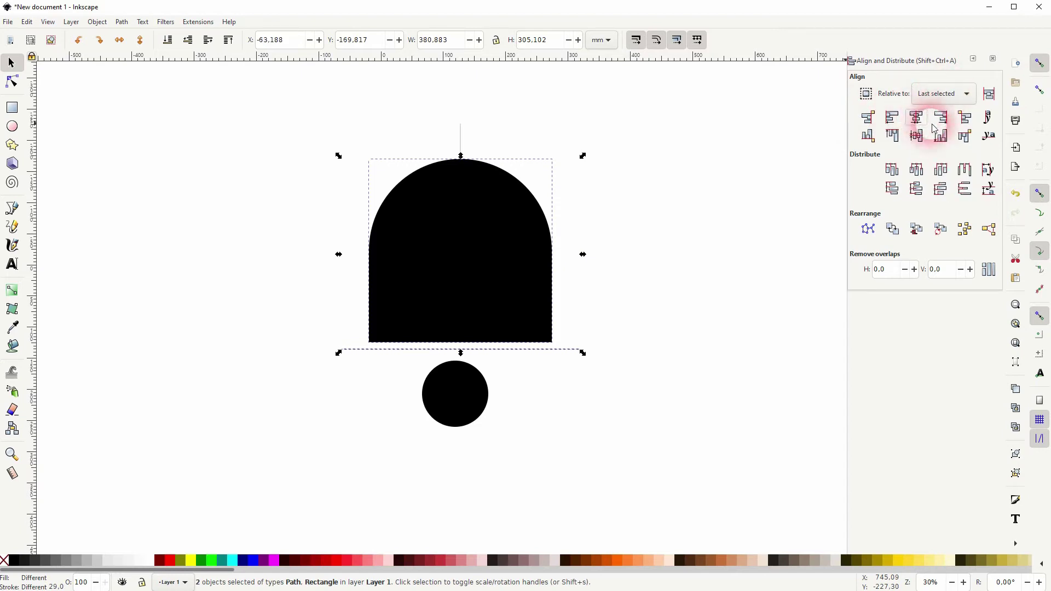
left_click(942, 138)
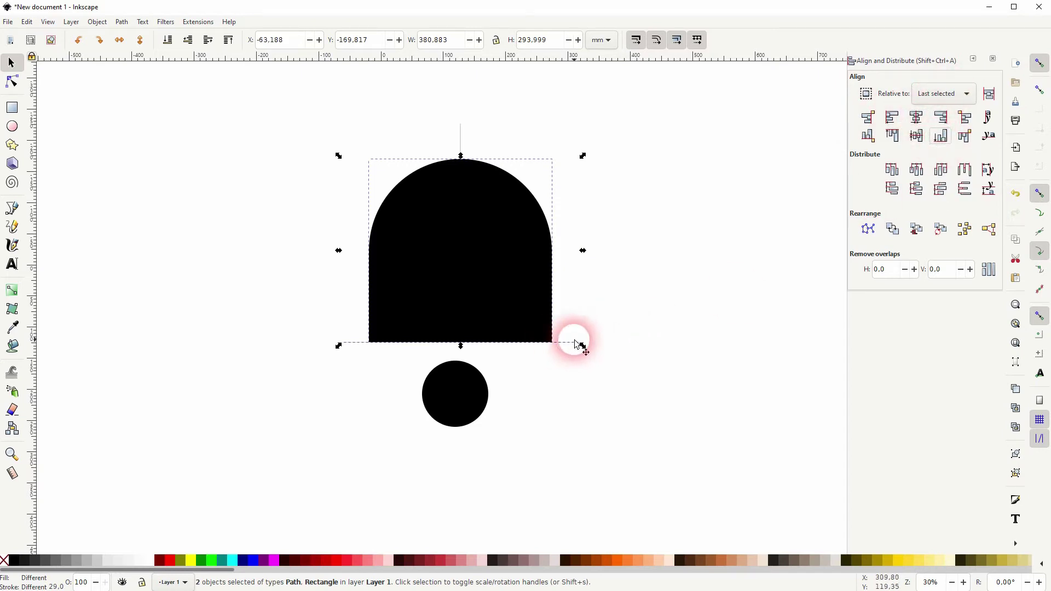
left_click(606, 389)
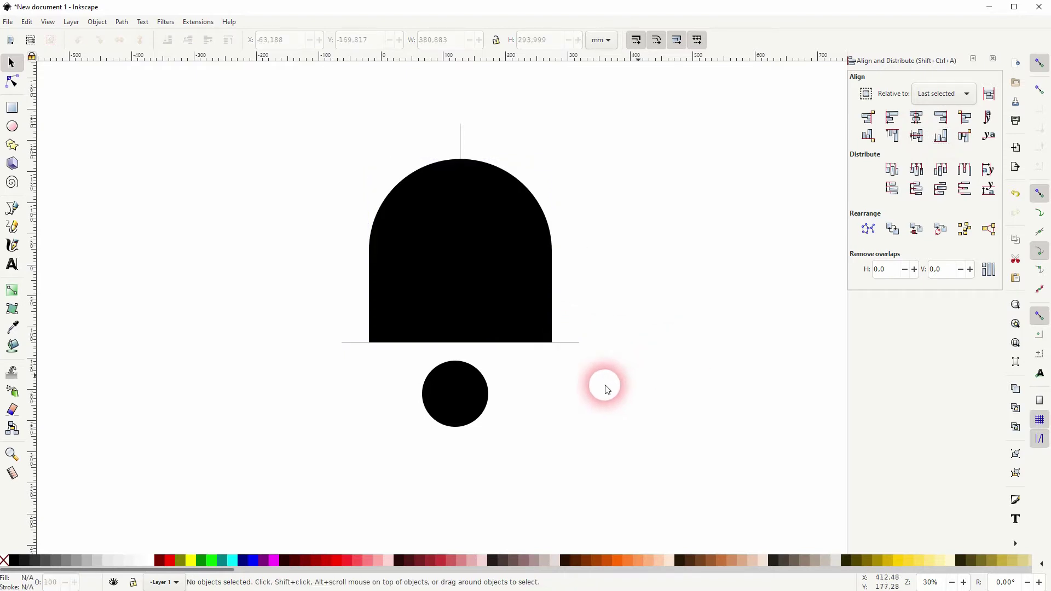
Center the circle horizontally on the arched shape and raise it so it overlaps the shape's bottom edge.
left_click(471, 392)
left_click(496, 266, "shift")
left_click(916, 117)
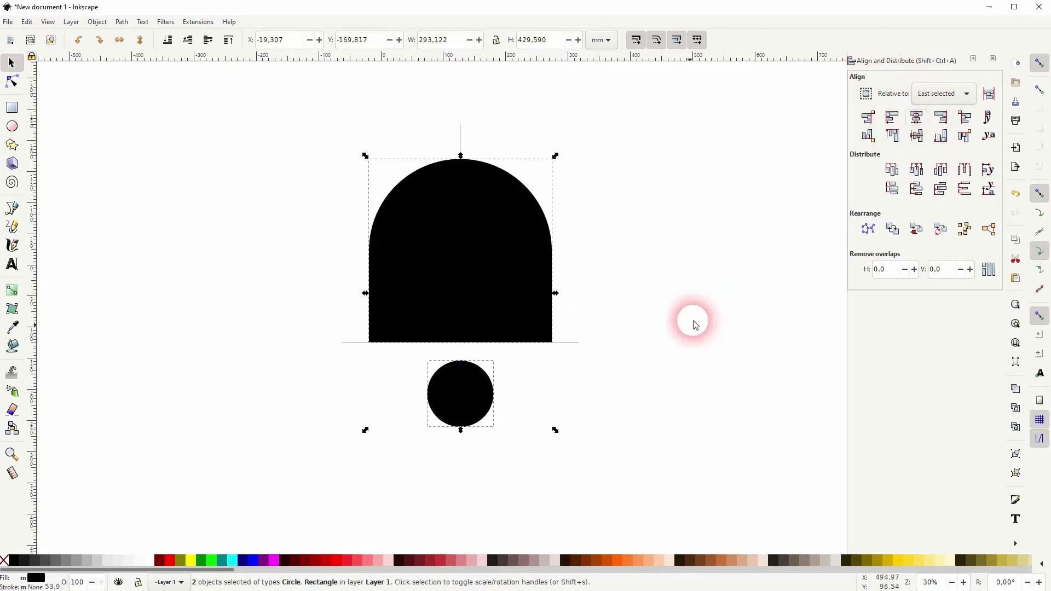
left_click(692, 319)
left_click_drag(464, 386, 470, 337)
left_click(689, 311)
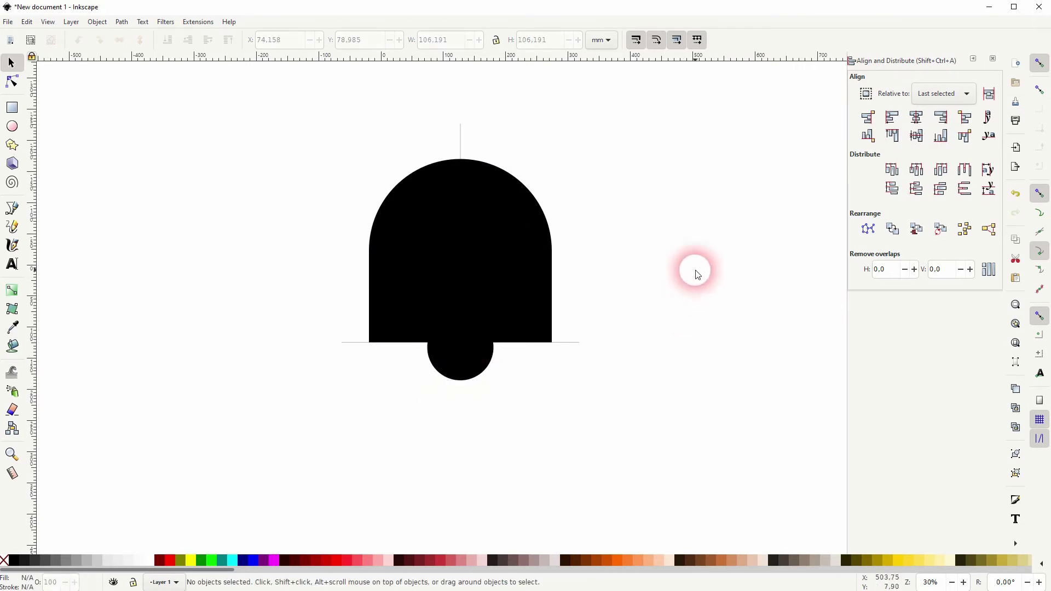
Open the Fill and Stroke settings and give all four bell shapes a maroon stroke 50 px wide.
left_click(99, 22)
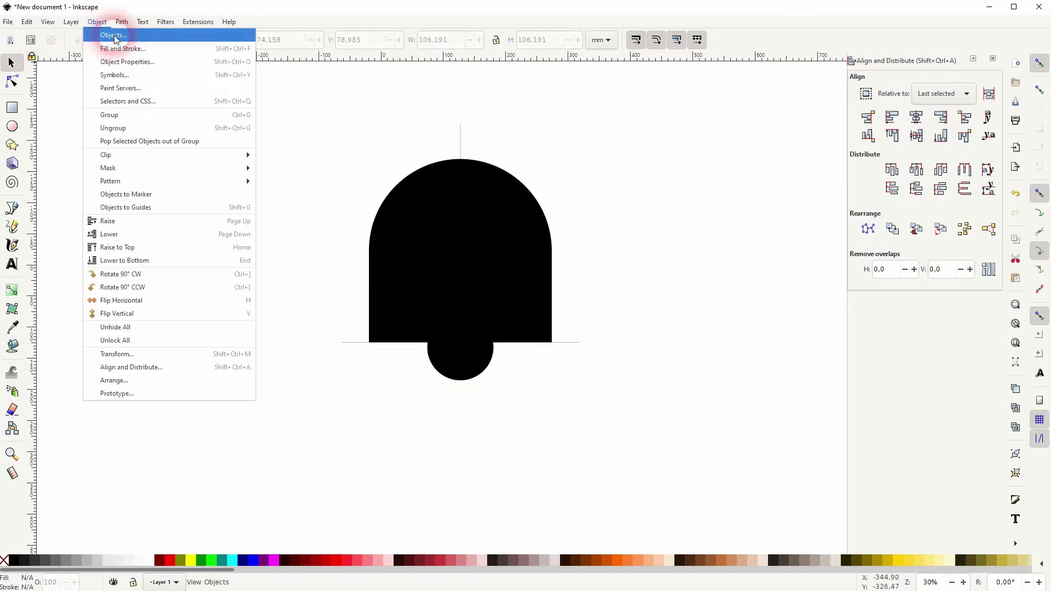
left_click(132, 48)
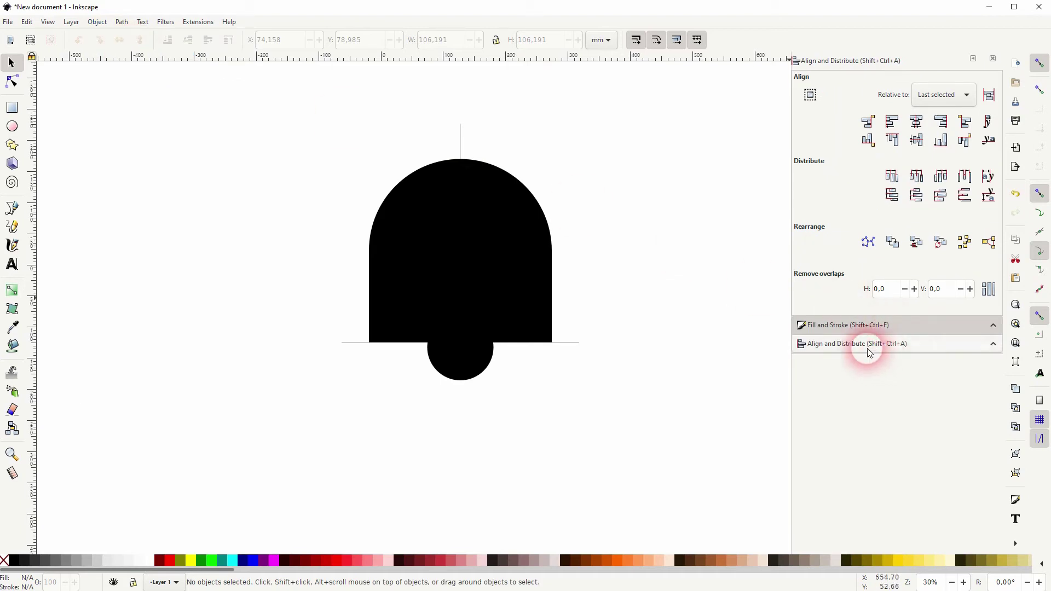
left_click(873, 324)
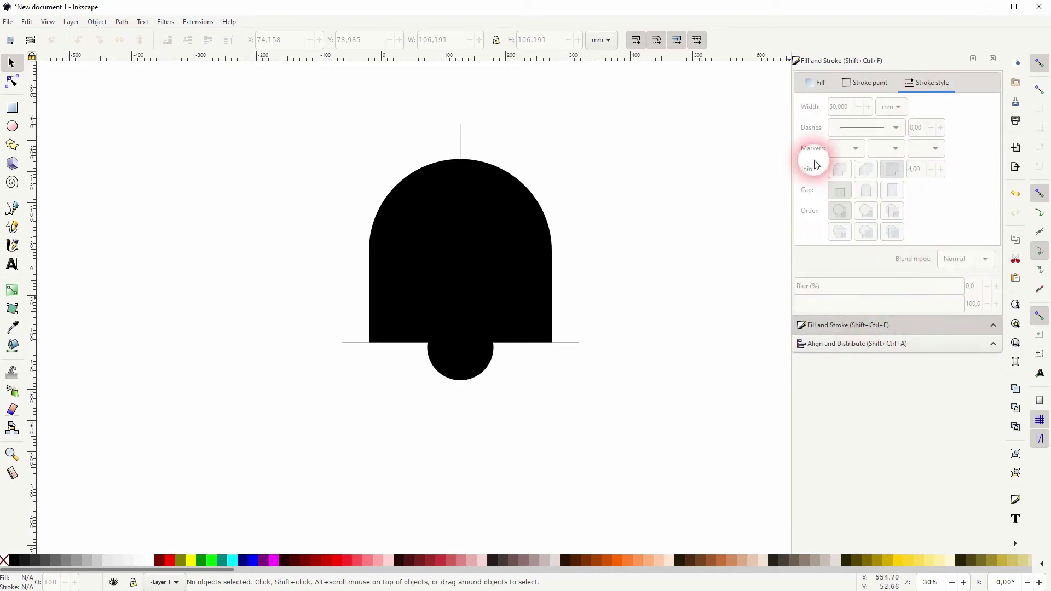
mouse_move(271, 404)
left_mouse_down()
mouse_move(535, 200)
mouse_move(632, 105)
left_mouse_up()
left_click(894, 107)
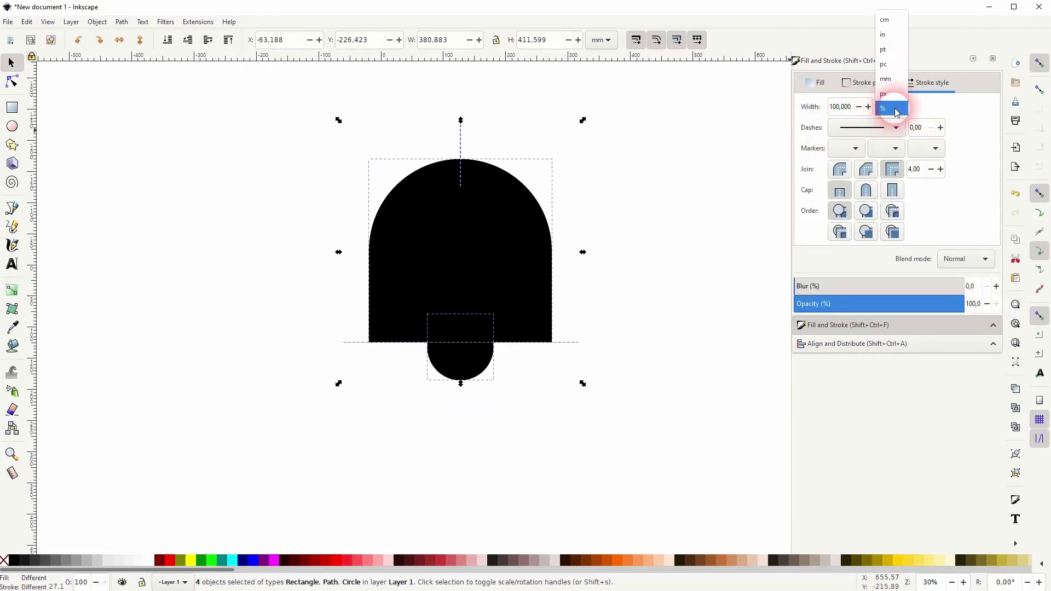
left_click(892, 95)
double_click(848, 107)
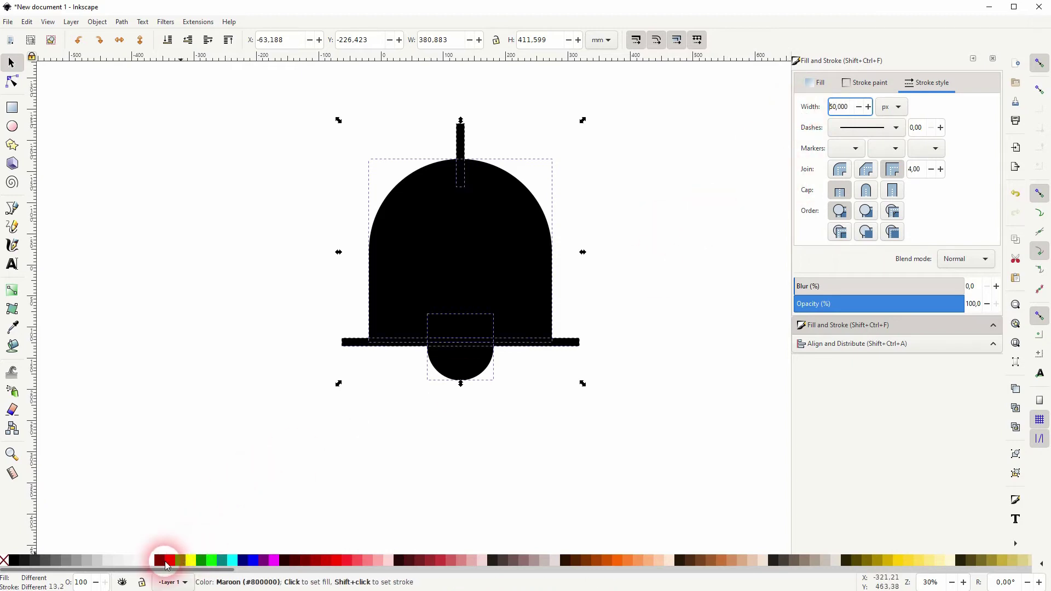
left_click(160, 567, "shift")
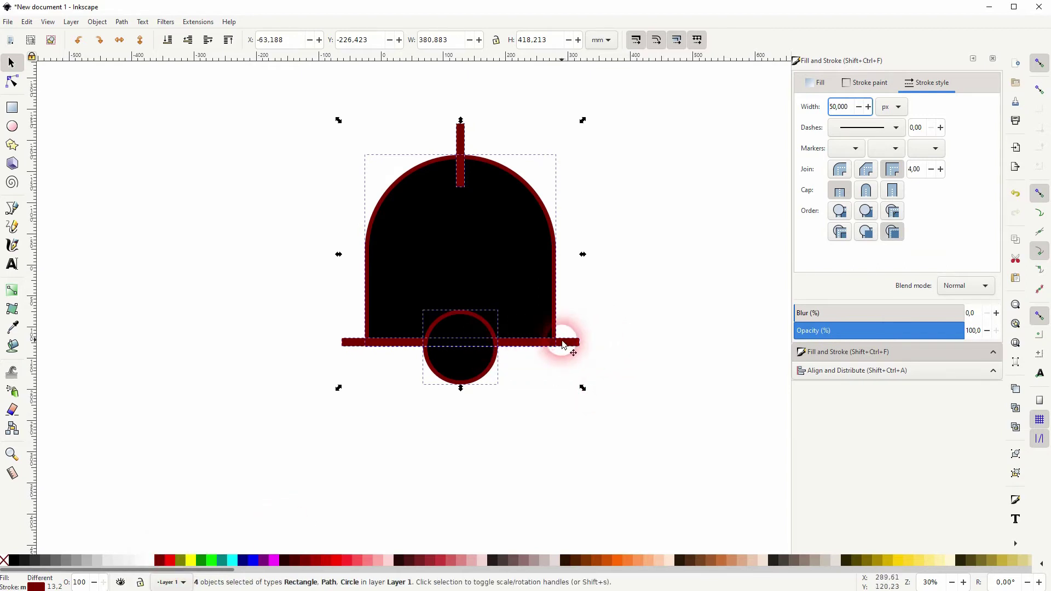
Set the stroke width of all four shapes to 80 px and clear the selection.
left_click_drag(856, 107, 804, 119)
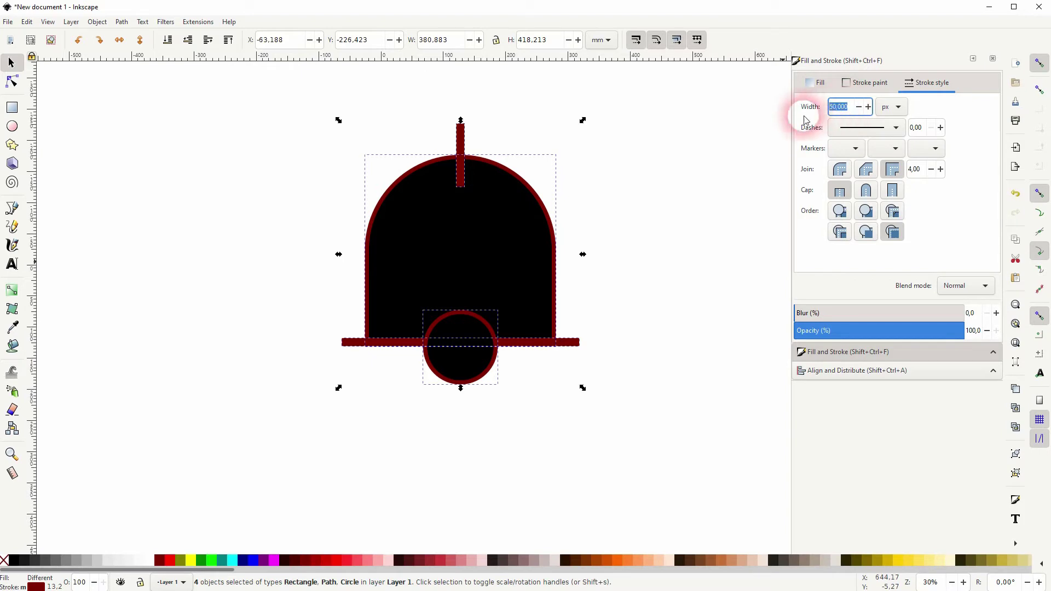
key("Return")
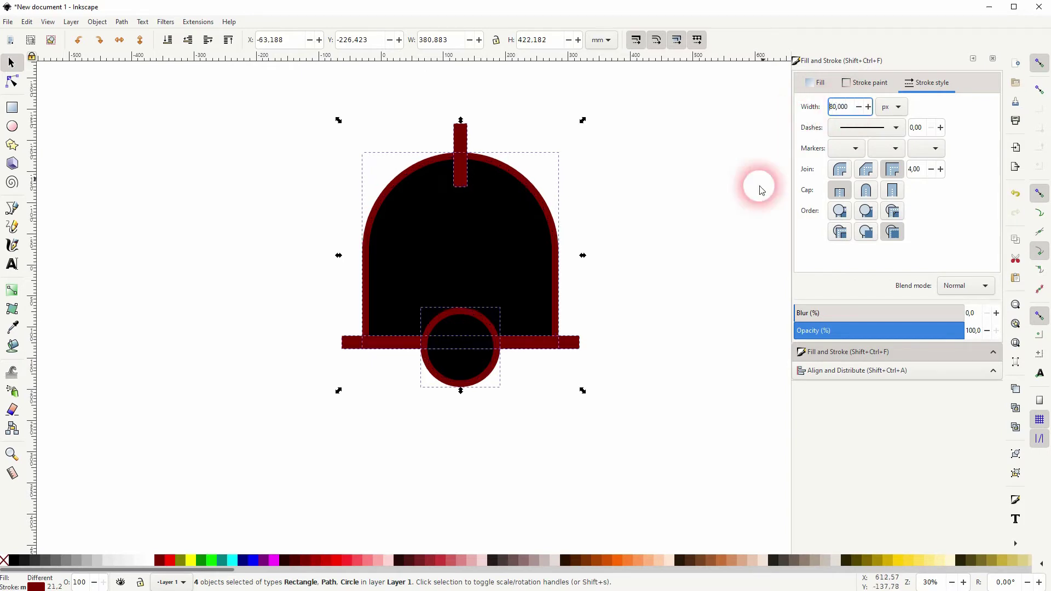
left_click(646, 338)
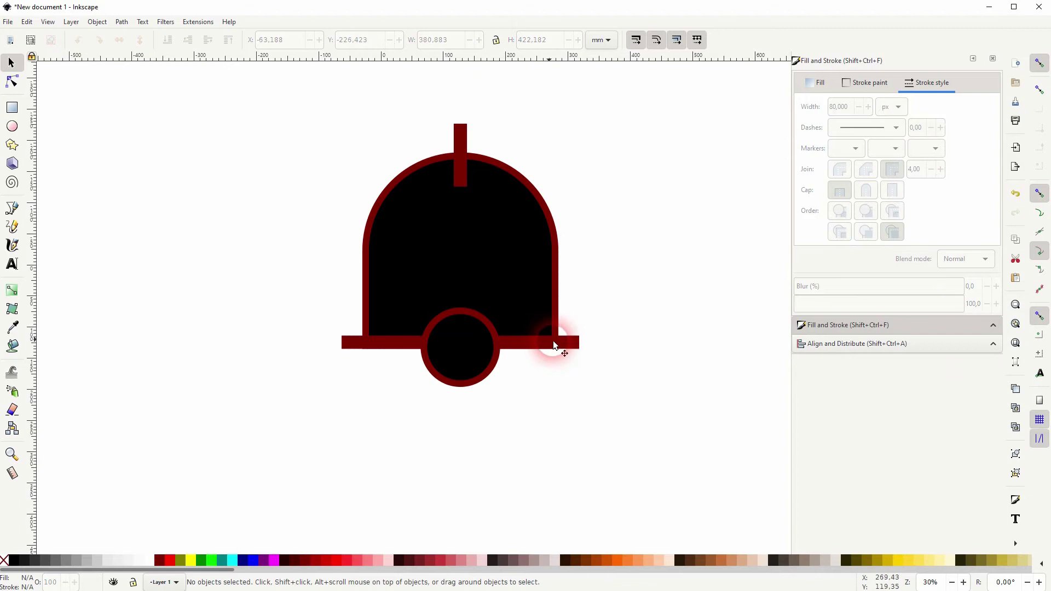
Set the stroke width of the arched bell body to 160 px.
left_click(521, 273)
left_click_drag(846, 109, 804, 111)
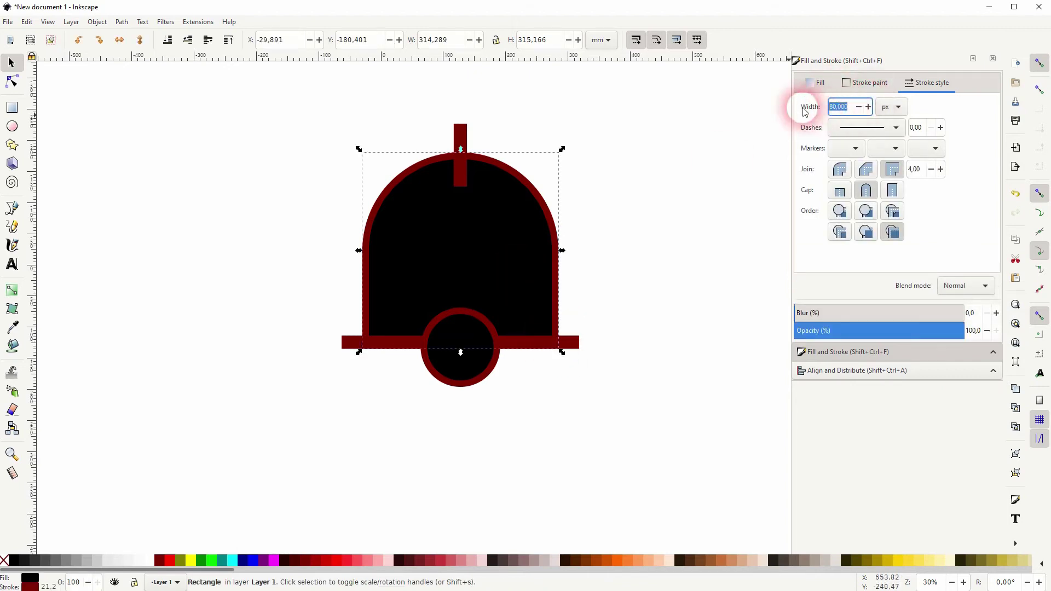
type("160")
key("Return")
left_click(682, 323)
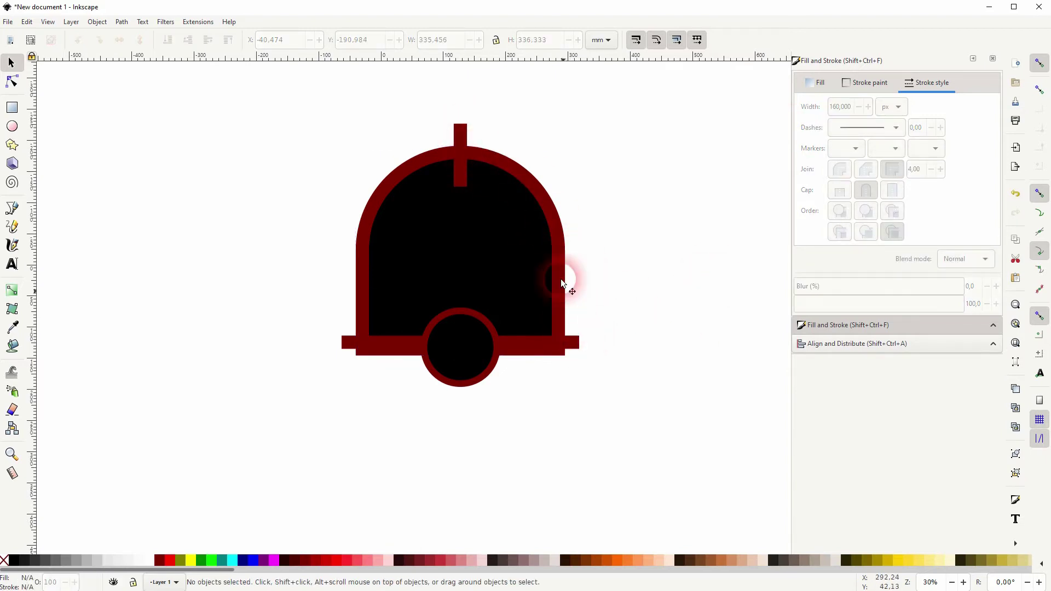
Align the horizontal line to the bottom edge of the arched body, relative to the last selected object.
left_click(876, 344)
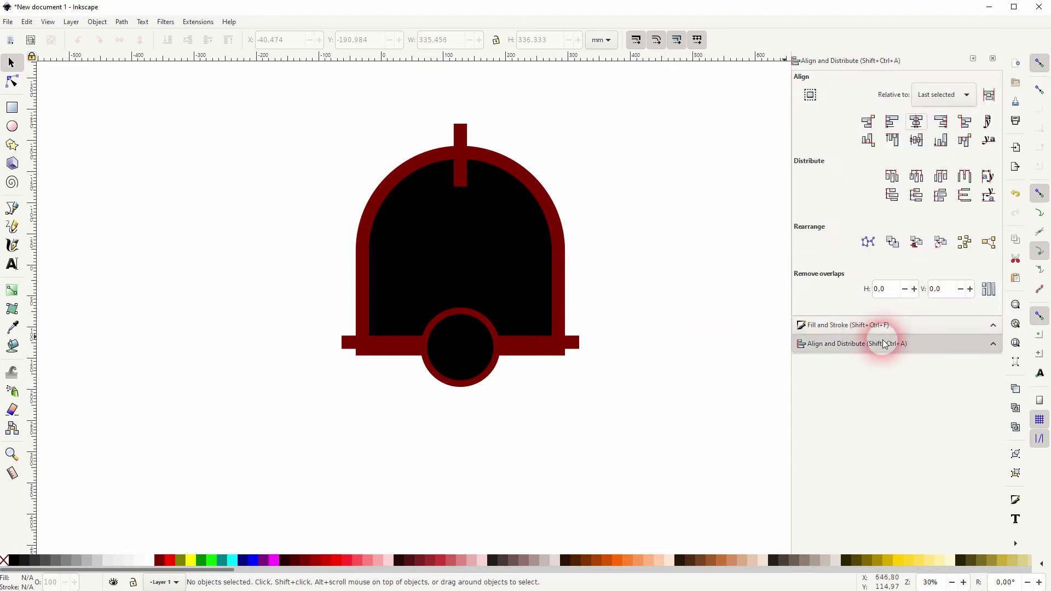
left_click(576, 346)
left_click(483, 257, "shift")
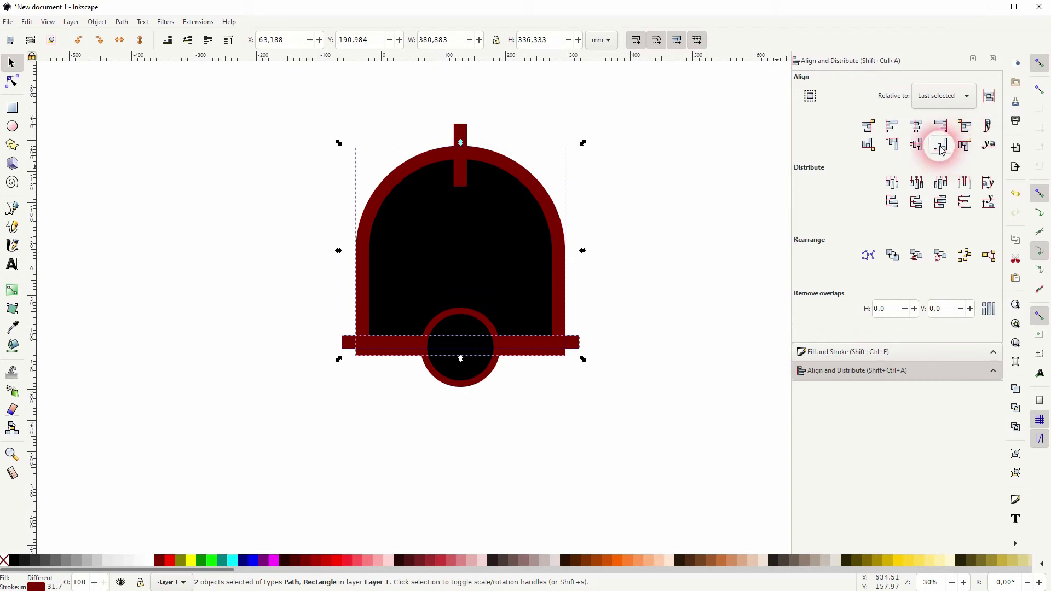
left_click(673, 359)
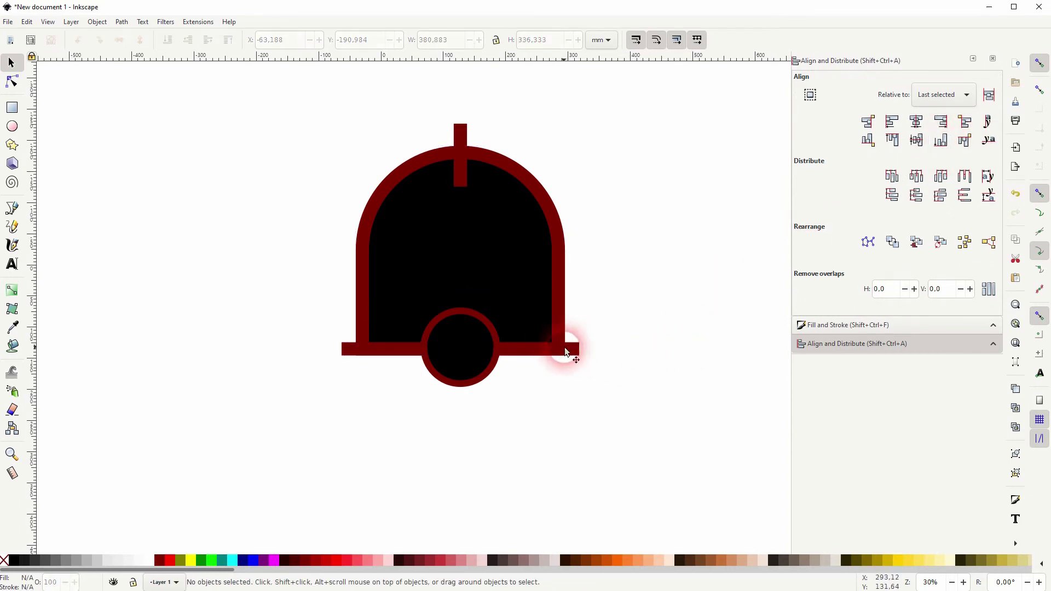
Send the circle behind all other shapes and move it slightly down, to a Y position of about 77 mm.
left_click(461, 366)
left_click_drag(461, 363, 462, 367)
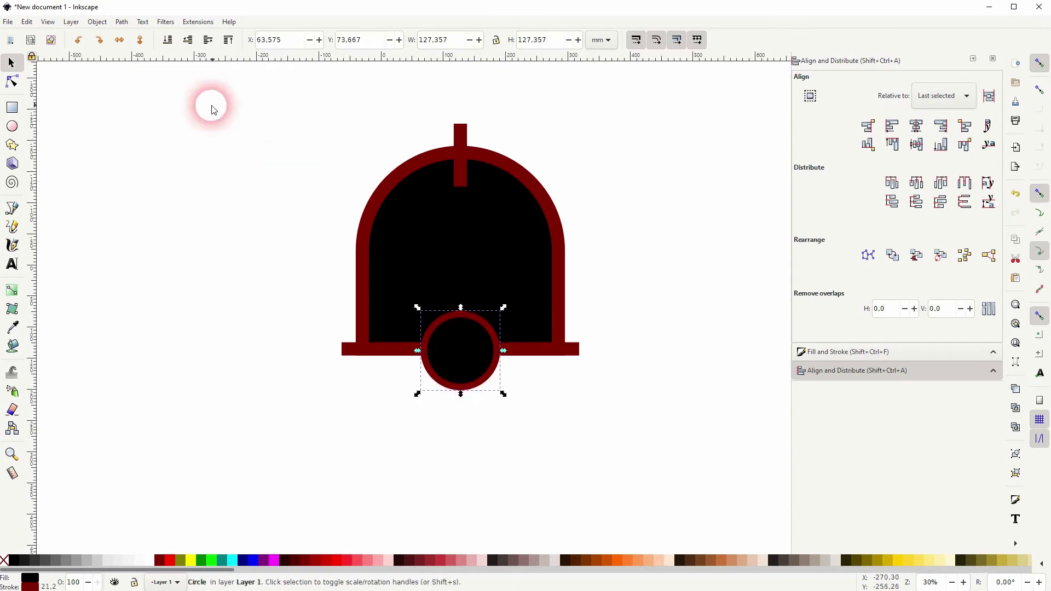
left_click(167, 40)
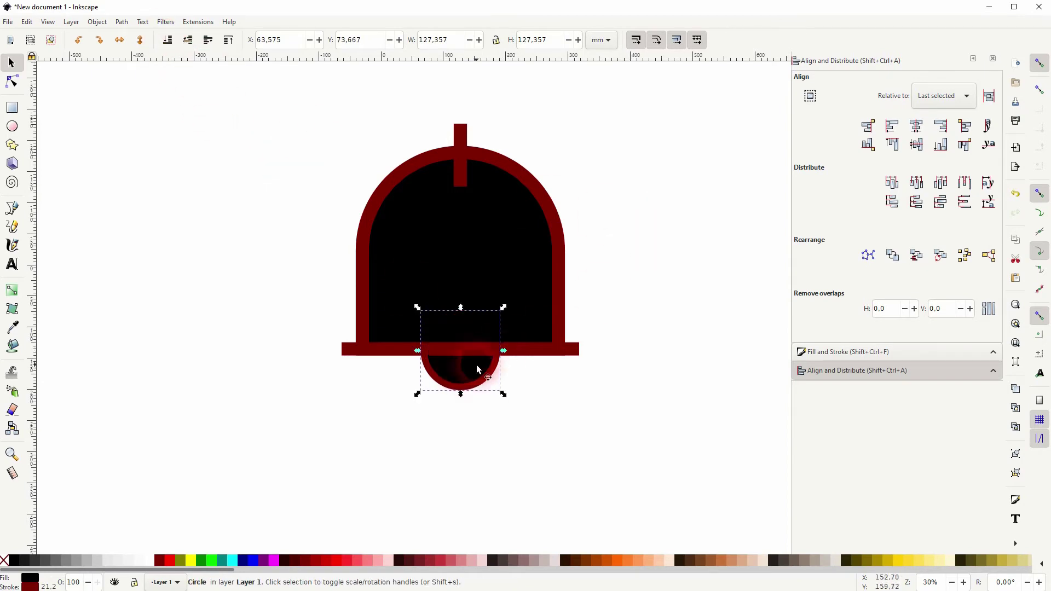
left_click_drag(467, 377, 467, 378)
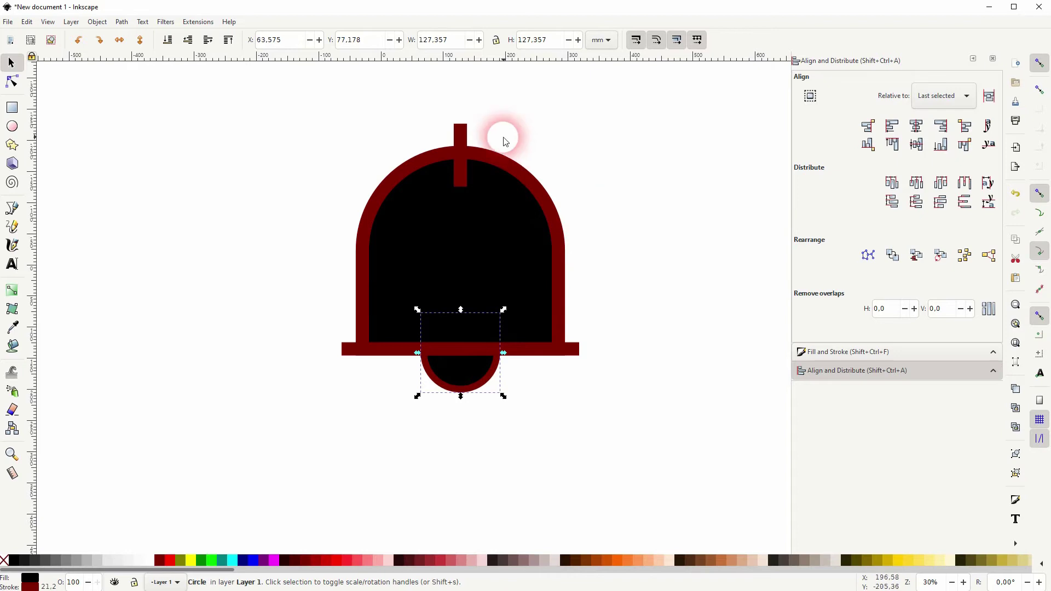
Send the short vertical line above the bell behind the arched body.
left_click(460, 131)
left_click(166, 43)
left_click(677, 244)
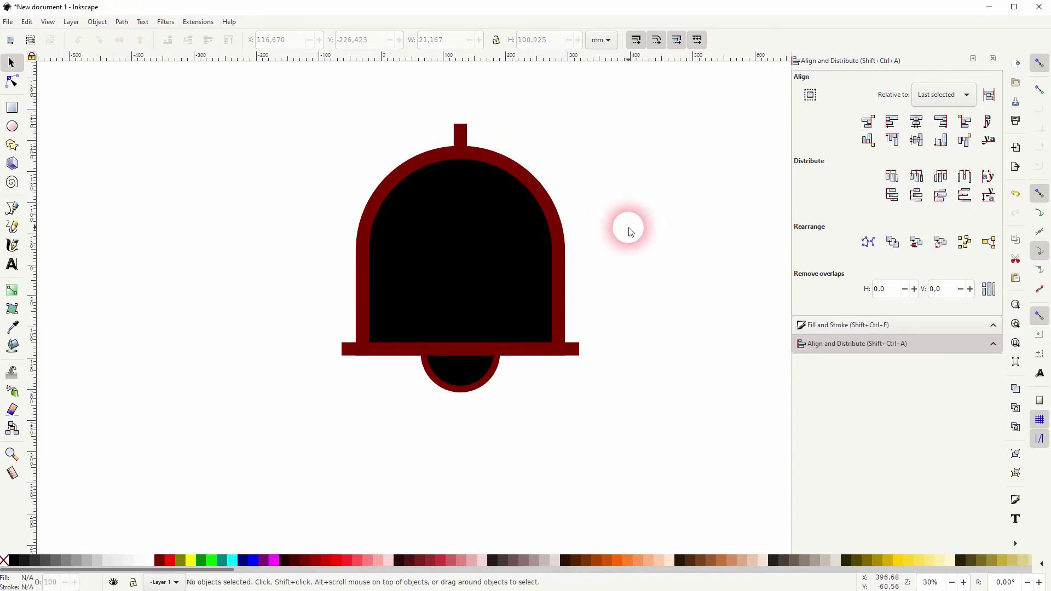
Set the circle's stroke width to 160 px.
left_click(466, 380)
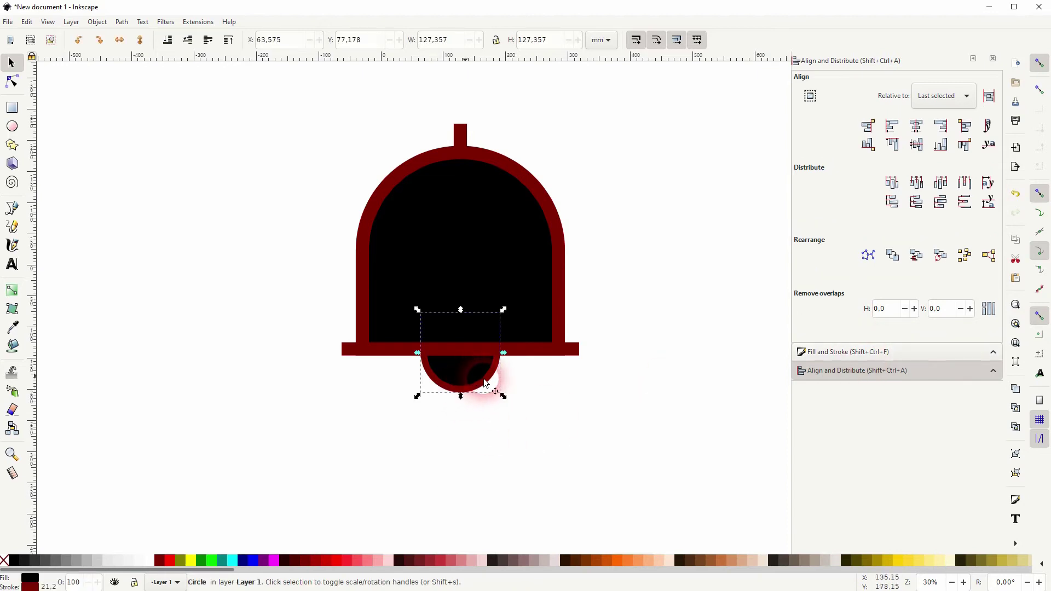
left_click(925, 351)
left_click(856, 110)
left_click(891, 107)
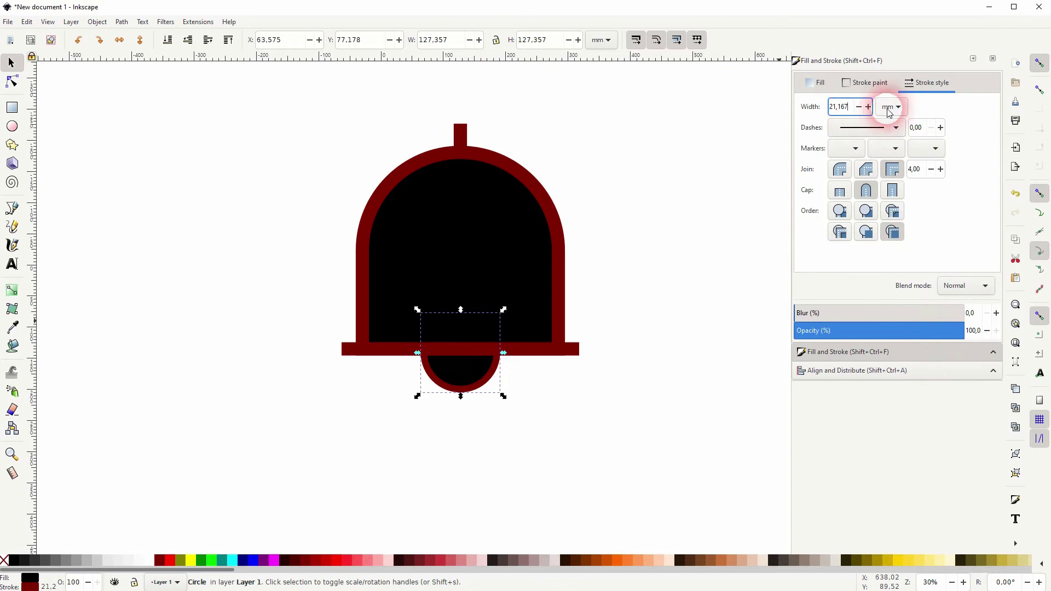
left_click(890, 122)
left_click_drag(852, 109, 812, 116)
type("160")
key("Return")
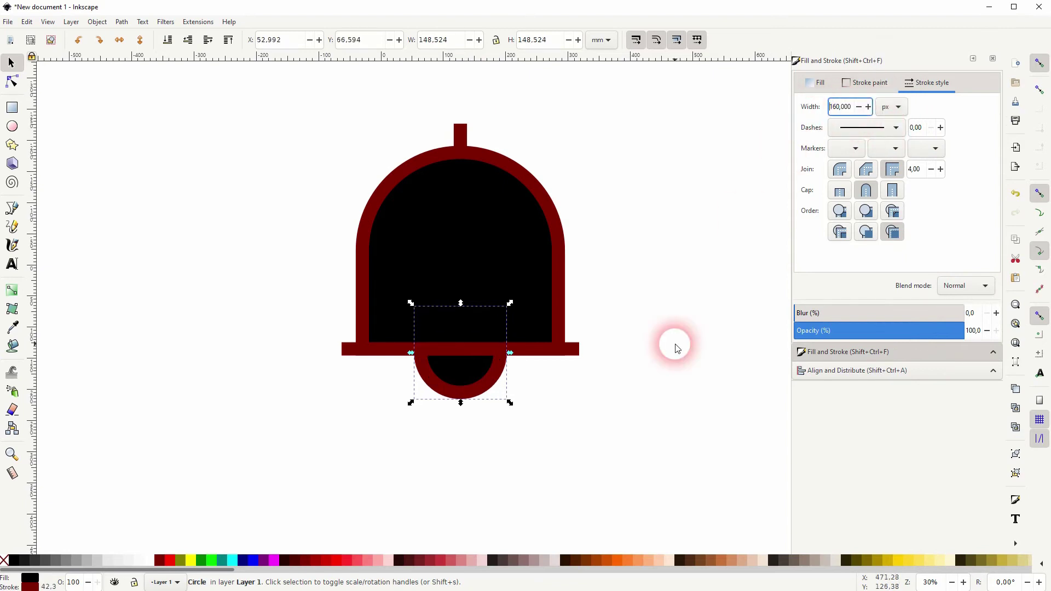
left_click(668, 385)
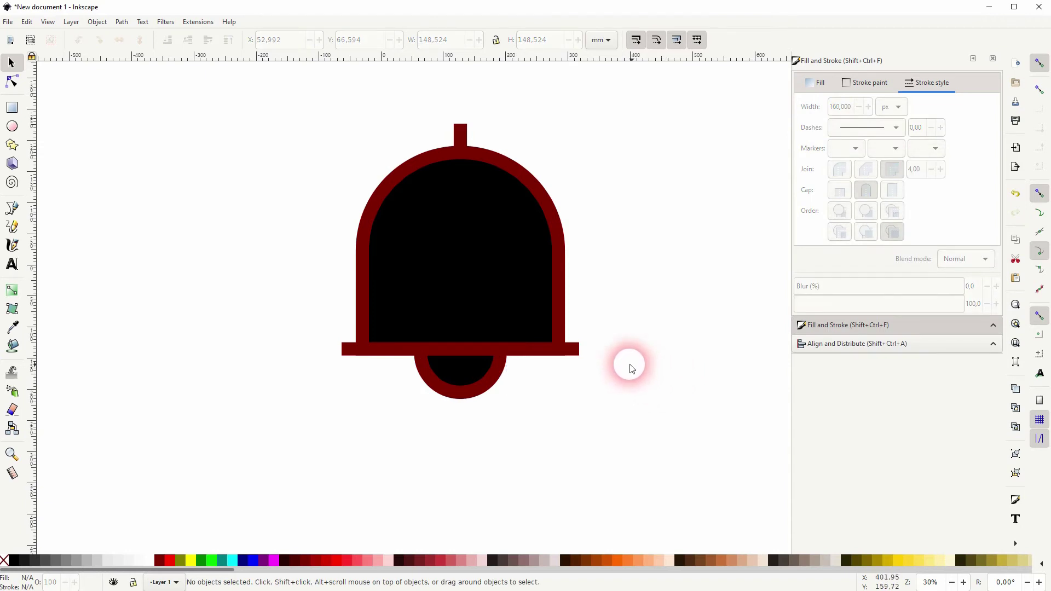
Give the horizontal and vertical lines round caps and lower the vertical line to a Y position of about -226 mm.
left_click(573, 353)
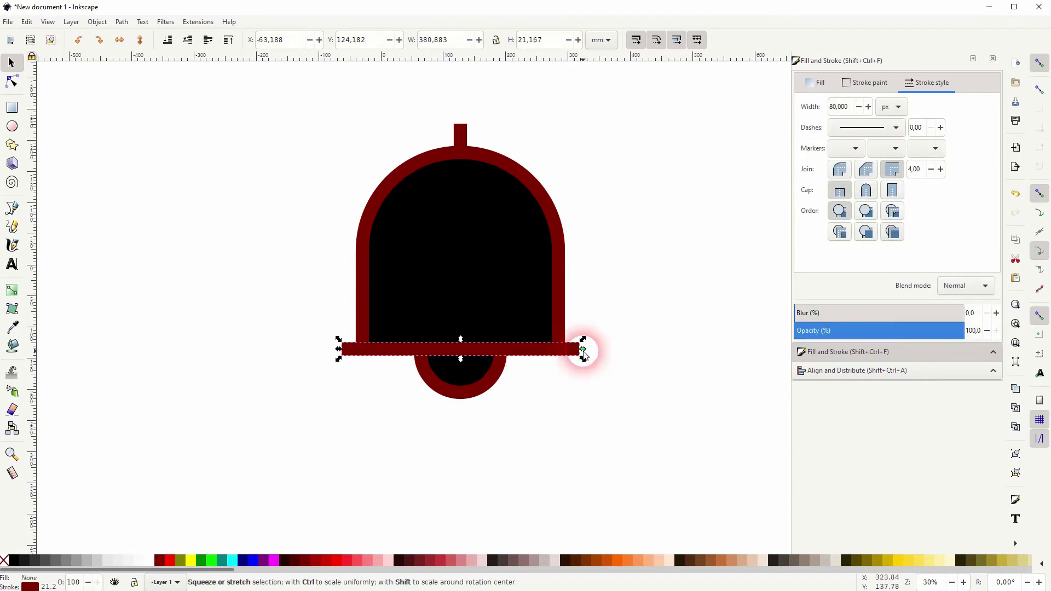
left_click(866, 190)
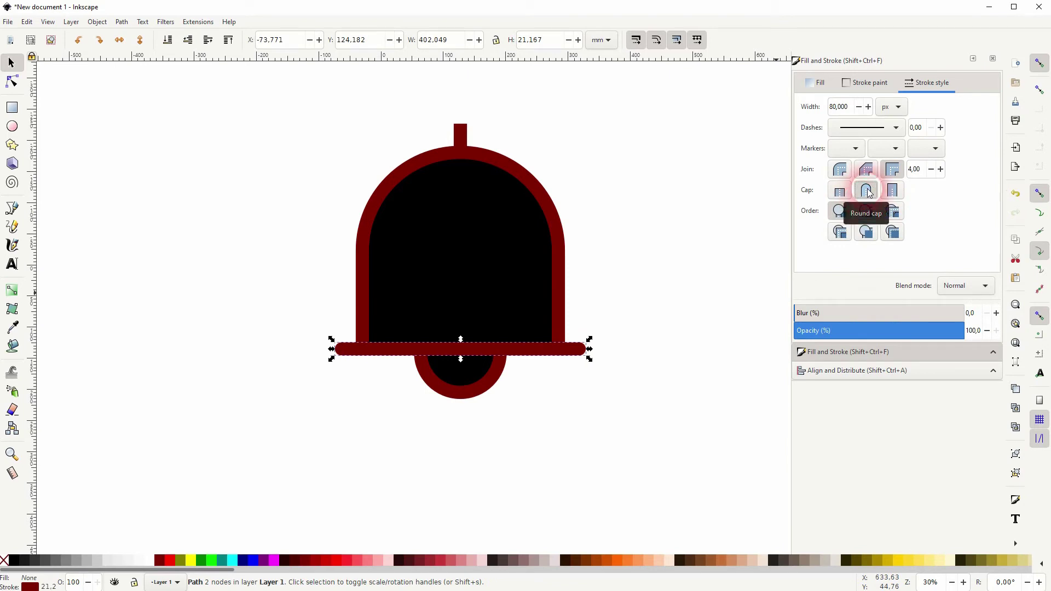
left_click(461, 134)
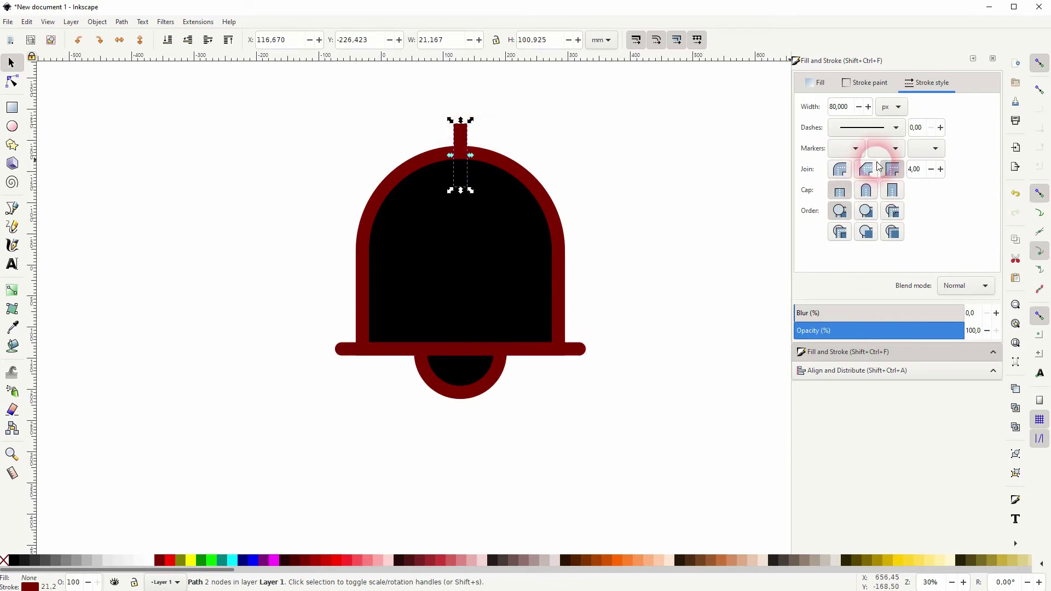
left_click(870, 196)
left_click_drag(460, 137, 460, 137)
left_click(634, 301)
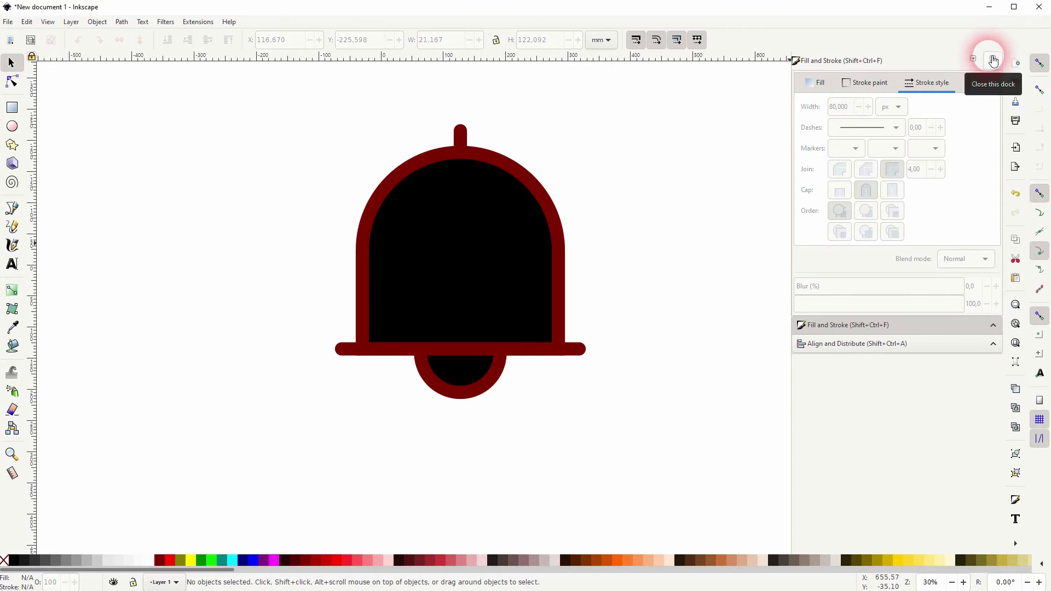
Close the docked settings, select all four bell shapes and give them a pale teal fill and a darker teal stroke.
left_click(993, 60)
left_click(993, 60)
mouse_move(270, 433)
left_mouse_down()
mouse_move(515, 243)
mouse_move(676, 83)
left_mouse_up()
left_click_drag(218, 570, 720, 577)
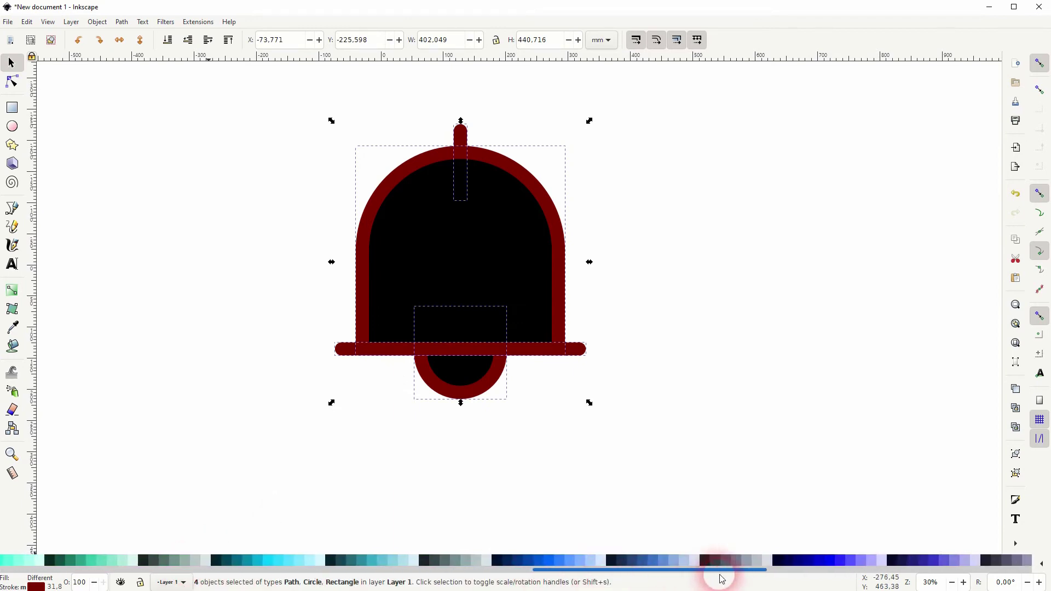
left_click(403, 562)
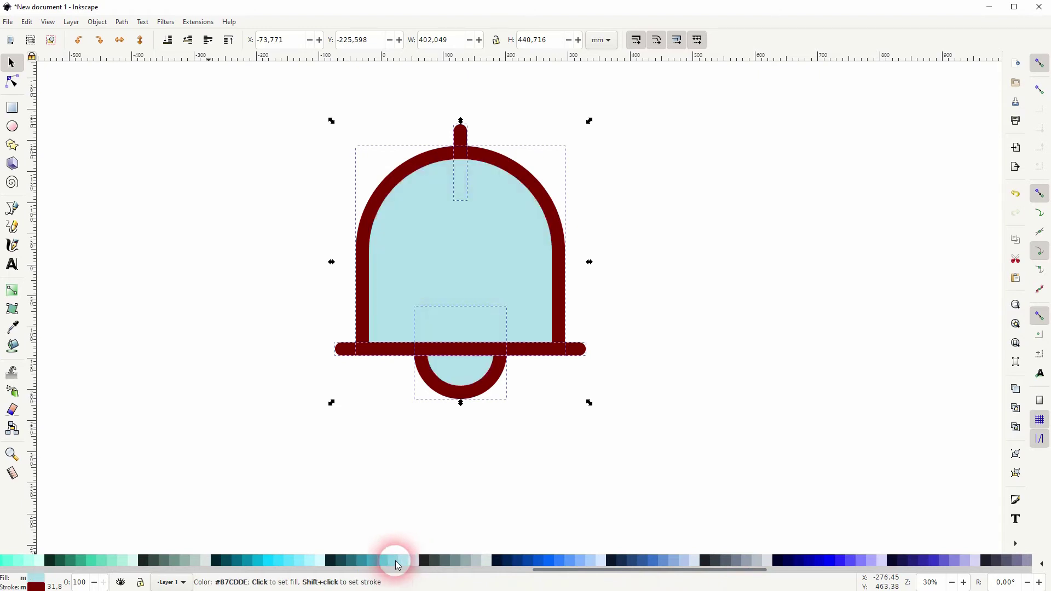
left_click(383, 562, "shift")
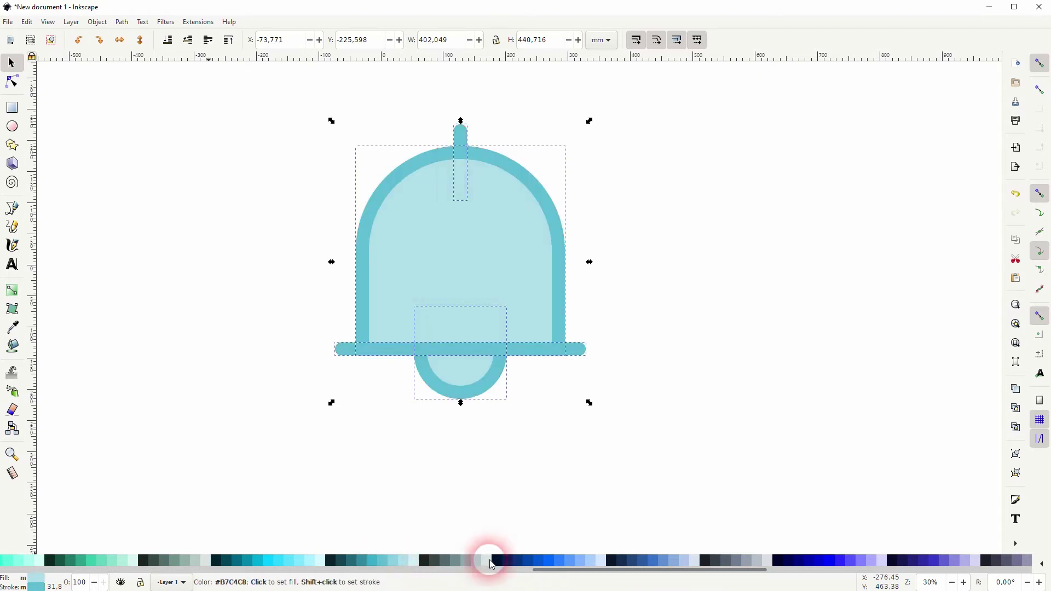
Recolor the selected bell shapes with a light blue fill and a #2A7FFF blue stroke.
left_click(589, 561)
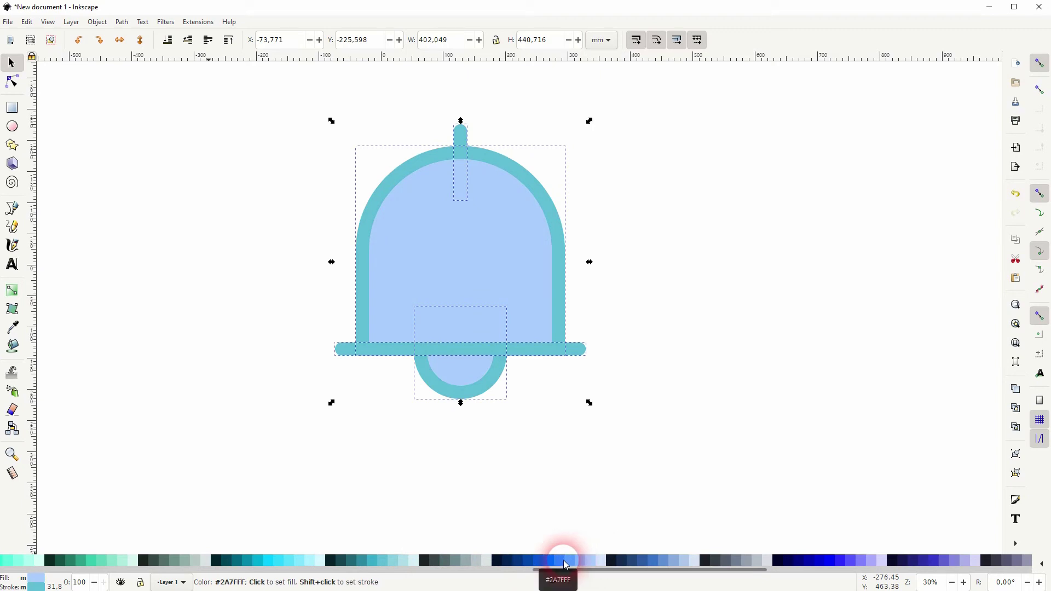
left_click(570, 562, "shift")
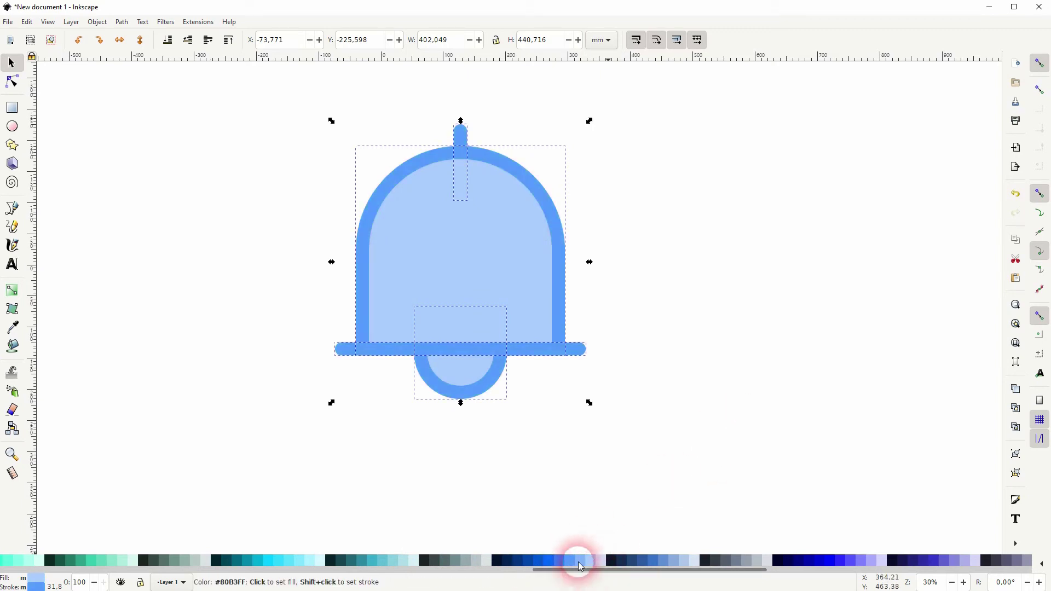
left_click(563, 562, "shift")
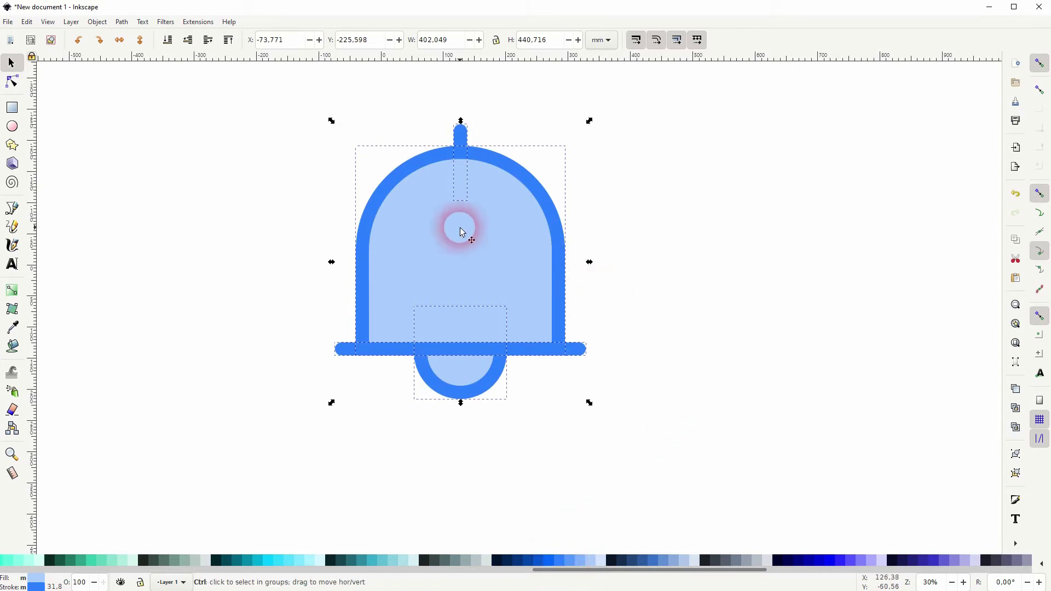
Group the four shapes and scale the bell down proportionally to about 270 by 296 mm, placing it near the canvas center.
left_click_drag(478, 233, 464, 276)
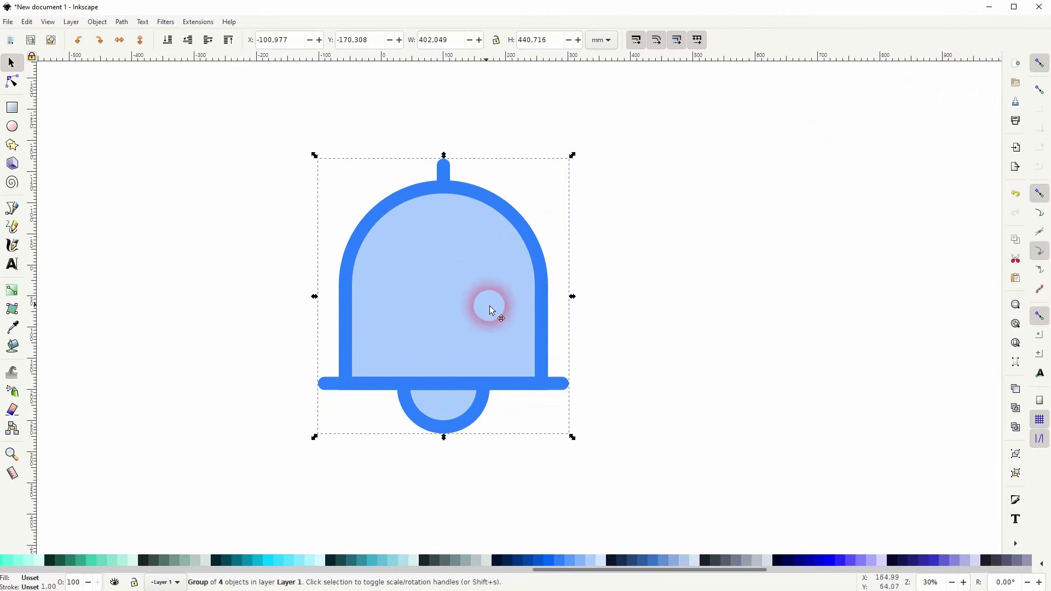
left_click_drag(487, 309, 525, 301)
left_click_drag(615, 430, 575, 411)
left_click_drag(506, 303, 499, 316)
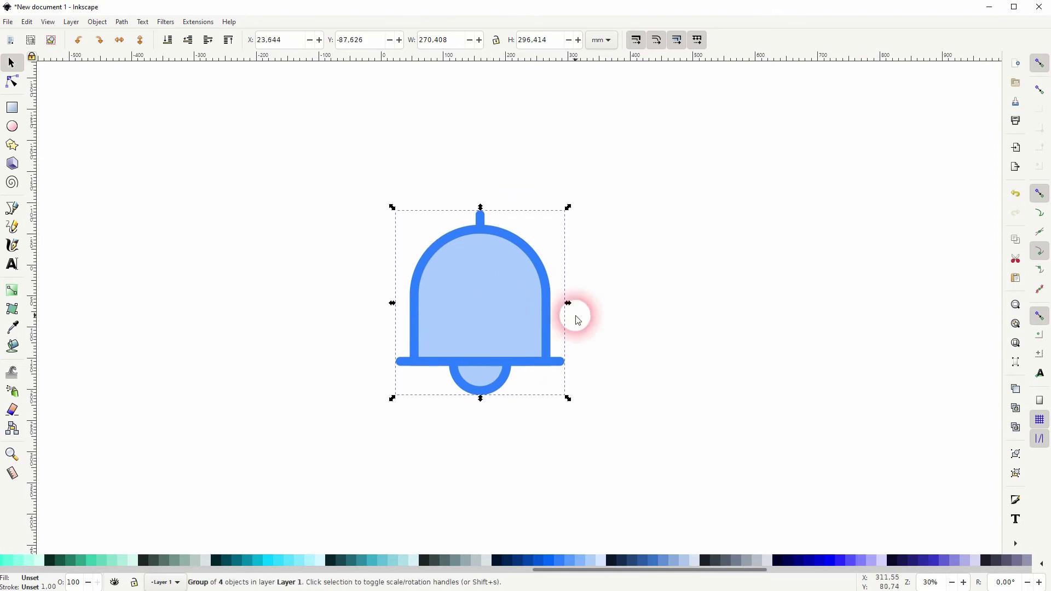
left_click(641, 298)
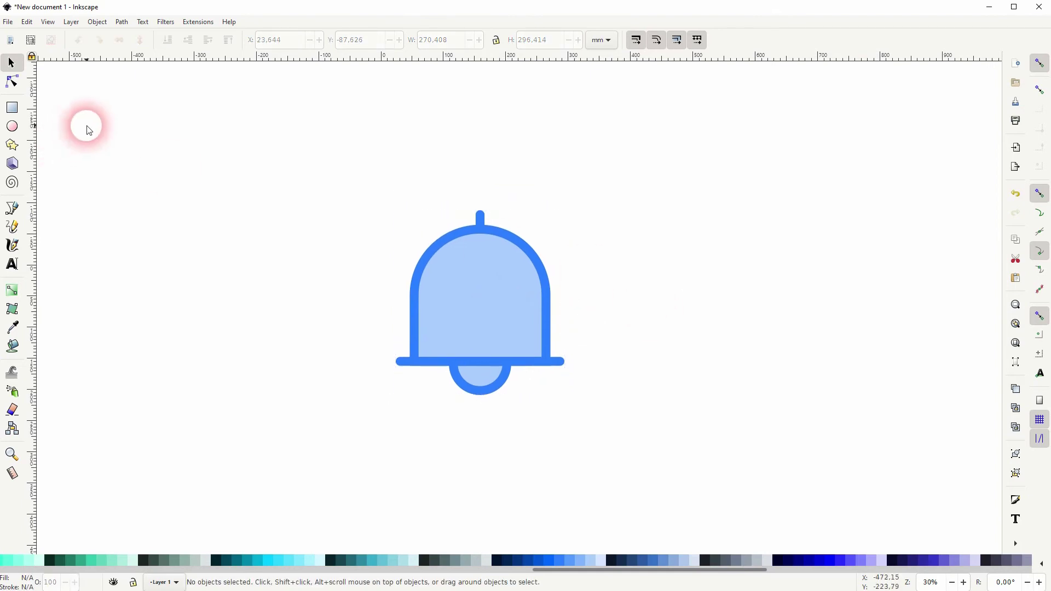
Draw a circle about 416 mm across, centered over the bell.
left_click(12, 126)
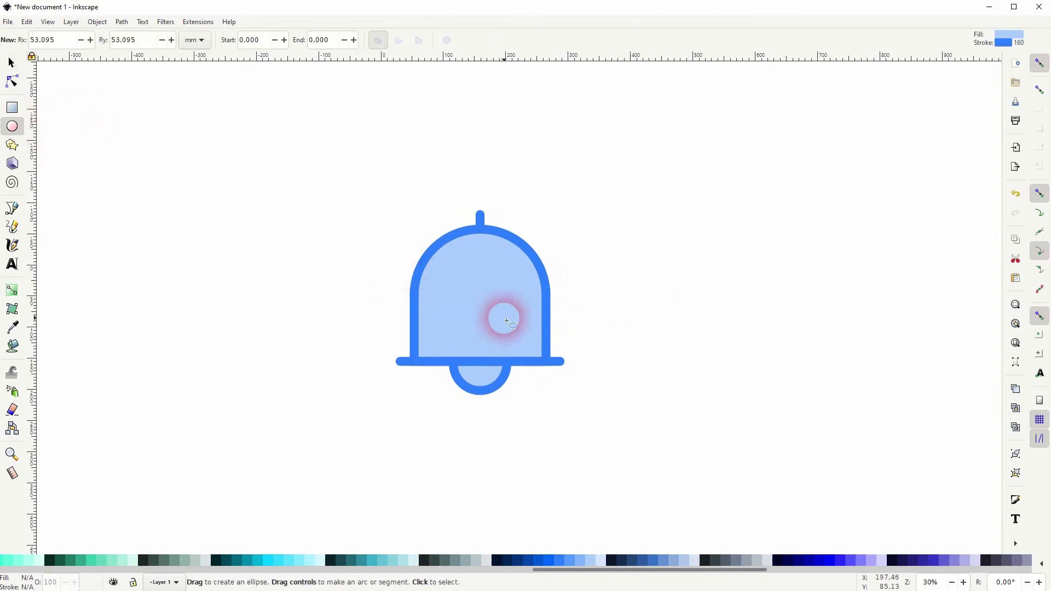
left_click_drag(483, 300, 620, 416)
left_click(11, 63)
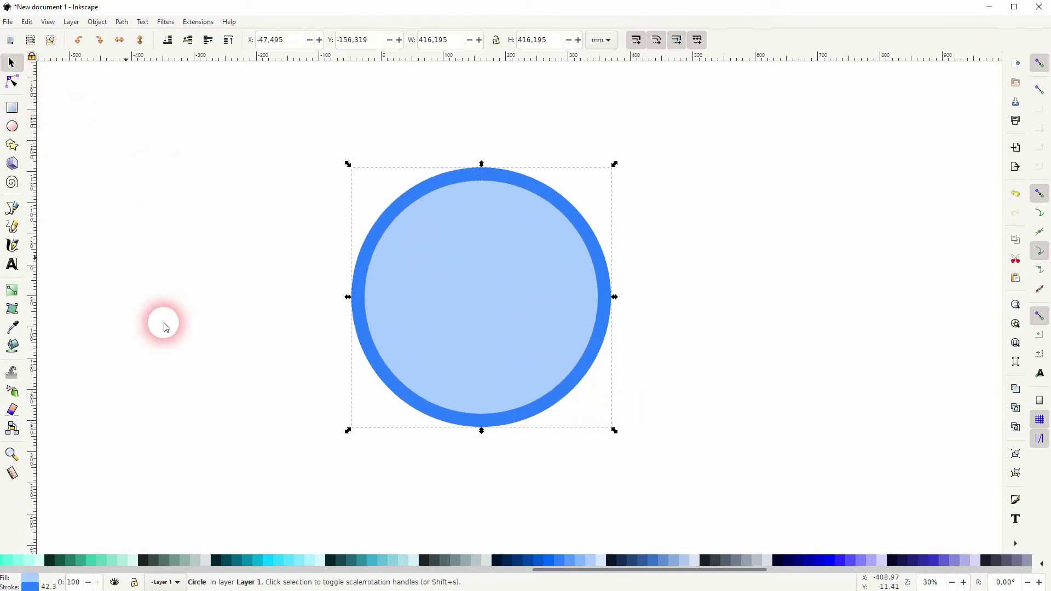
Send the circle behind the bell and give it a black fill with no stroke.
left_click_drag(541, 577, 11, 568)
left_click(19, 566)
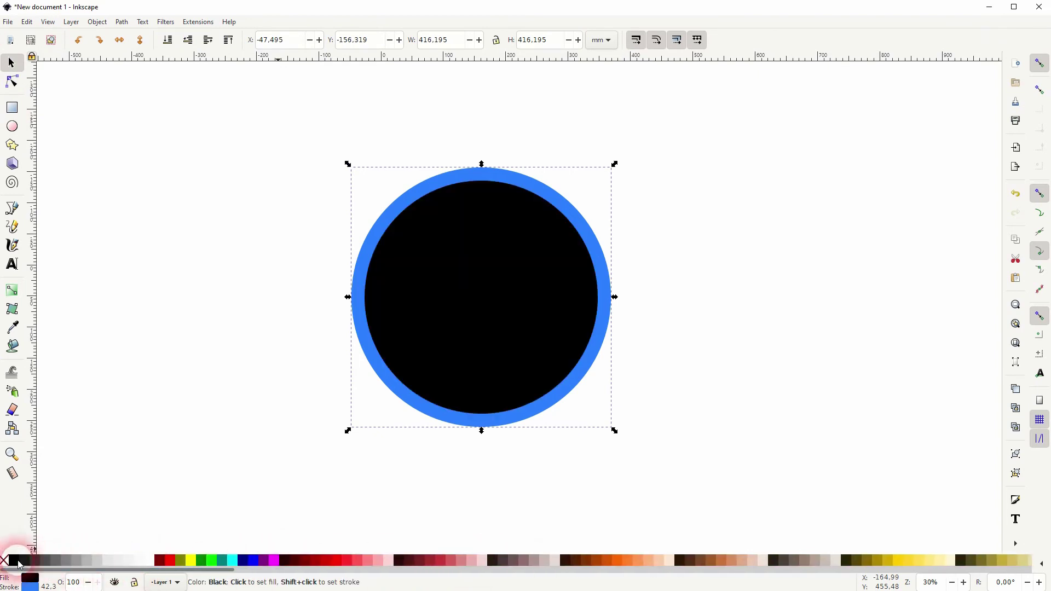
left_click(167, 40)
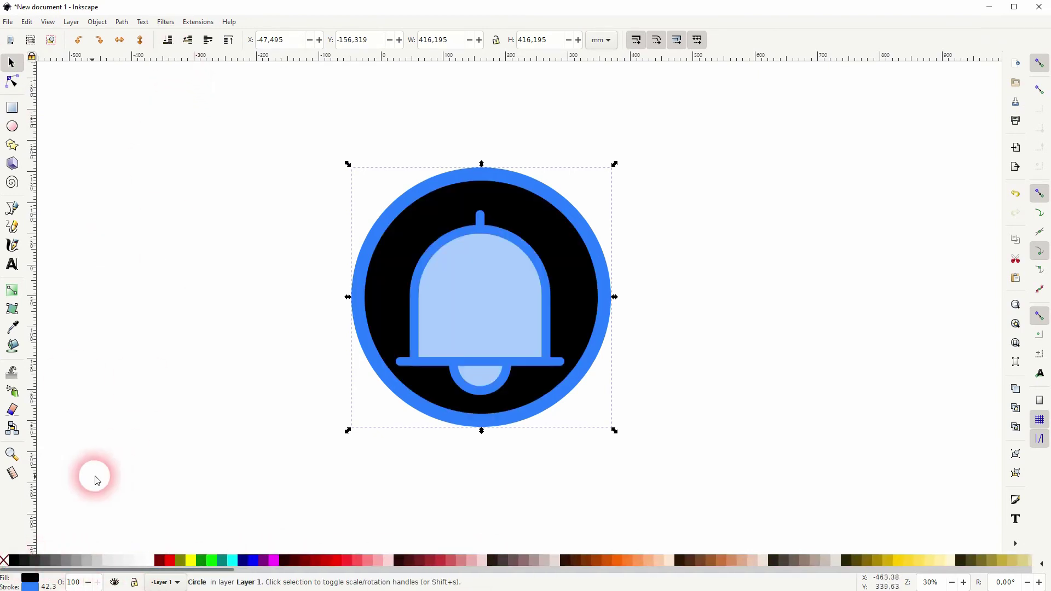
left_click(4, 561, "shift")
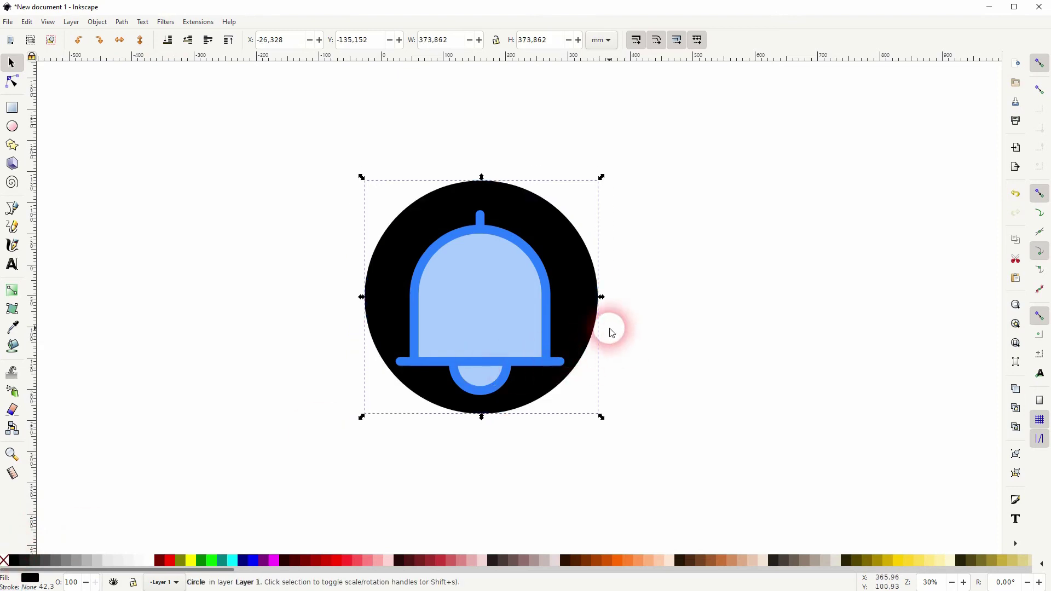
Scale the bell down proportionally to about 199 by 218 mm and center the circle on it horizontally and vertically.
left_click(547, 336)
left_click_drag(571, 303, 538, 301)
left_click_drag(305, 453, 707, 125)
left_click(97, 21)
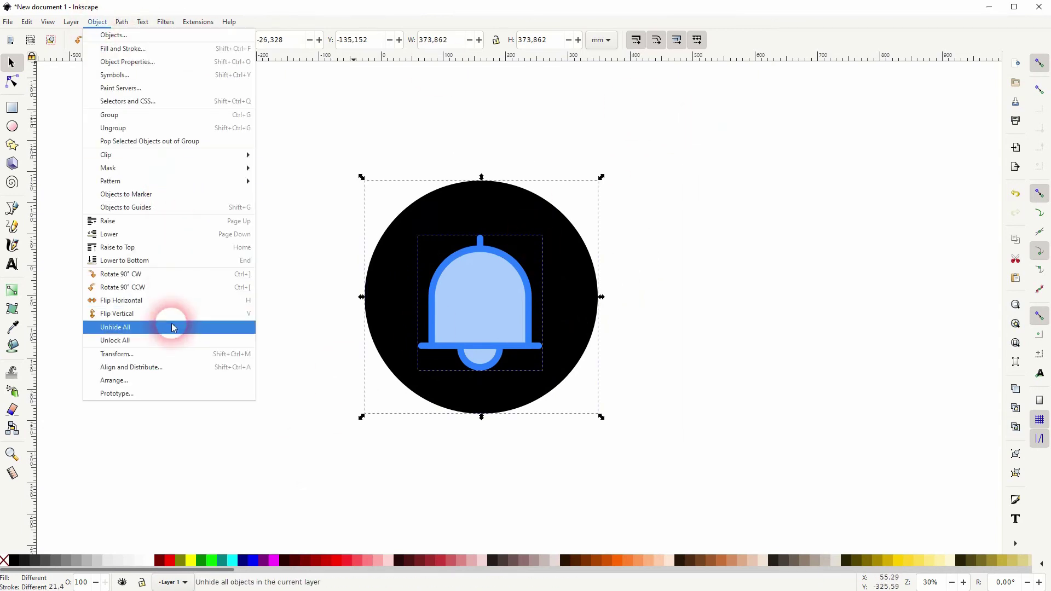
left_click(163, 371)
left_click(918, 136)
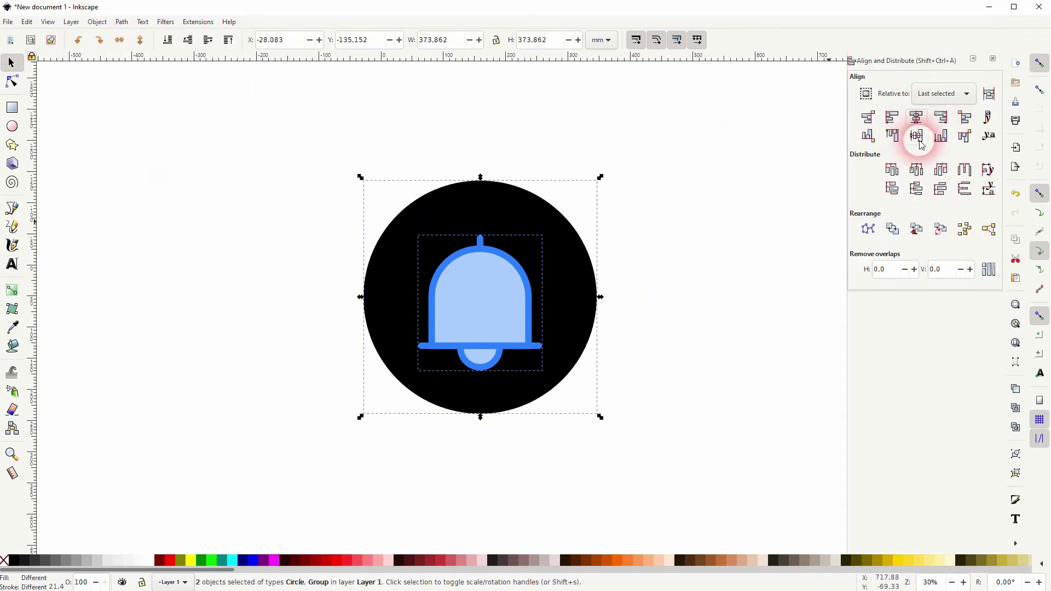
left_click(1001, 64)
Recolor the background circle with a 20% gray fill.
left_click(774, 276)
left_click(617, 327)
left_click(575, 319)
left_click(91, 564)
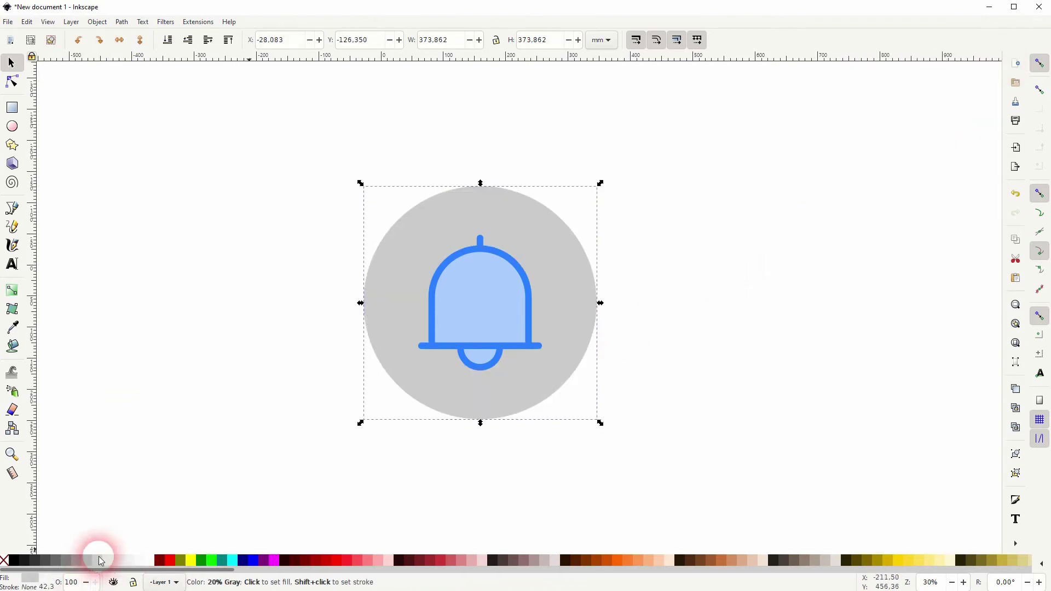
left_click(765, 359)
Add a diagonal guide through the bell's top knob and move it clear of the bell's right side.
left_click_drag(1004, 43, 481, 239)
scroll(482, 239, "up", 2)
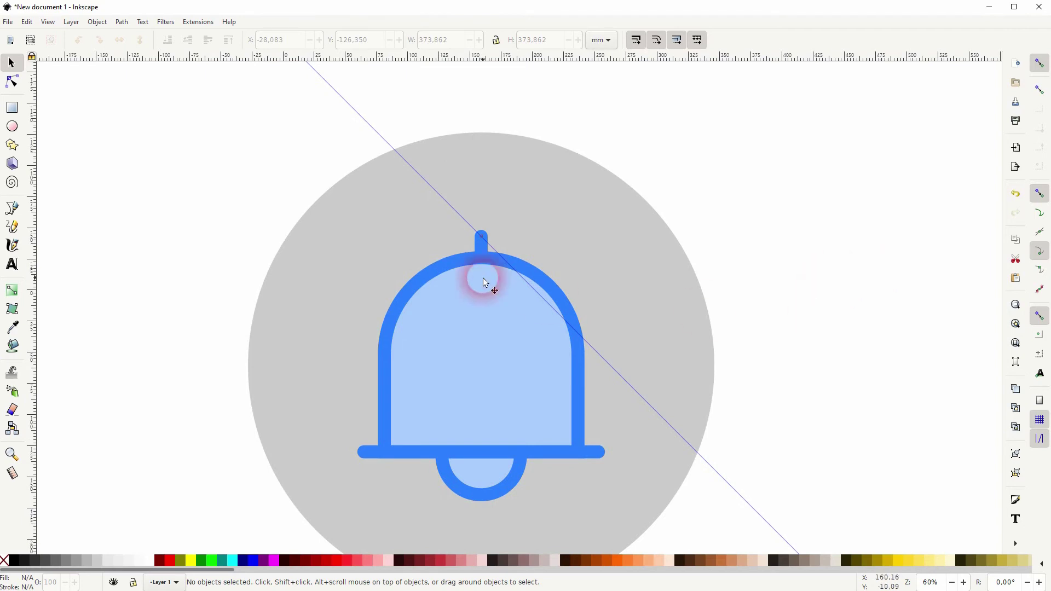
left_click_drag(485, 240, 702, 151)
Convert the strokes of the bell group to paths.
left_click(454, 343)
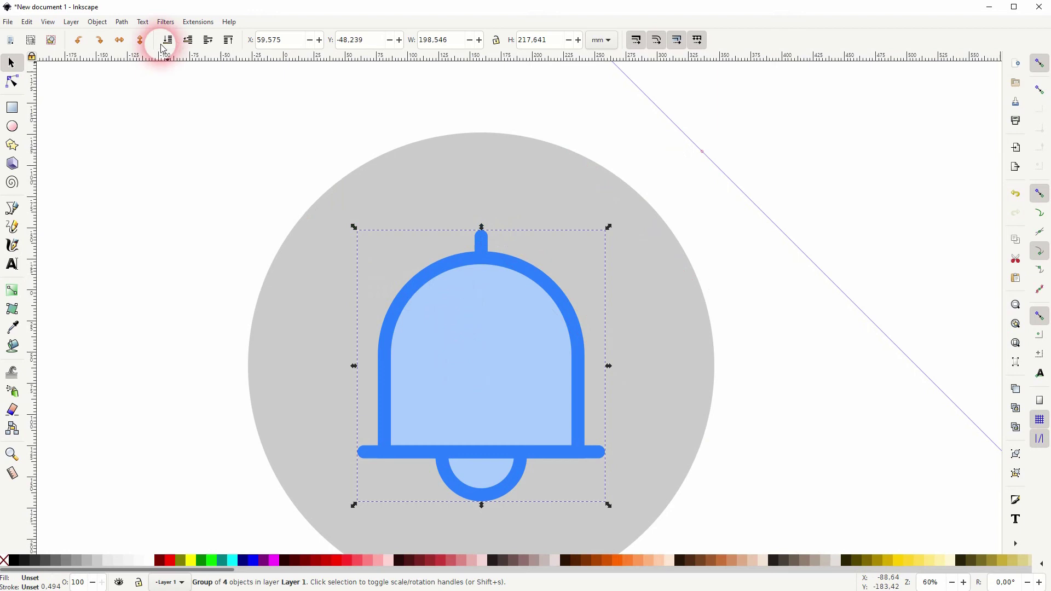
left_click(121, 22)
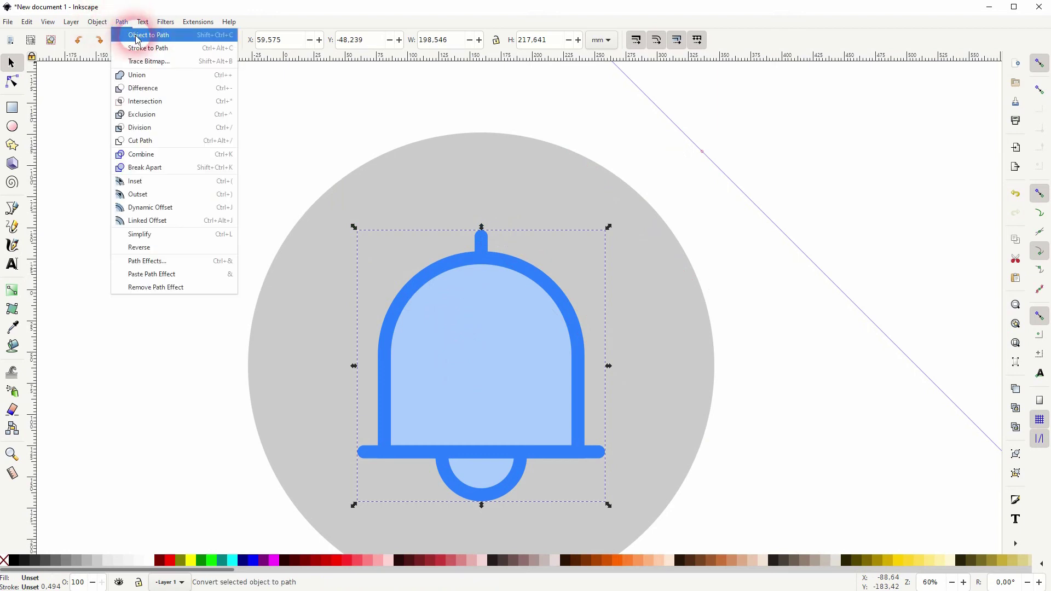
left_click(141, 46)
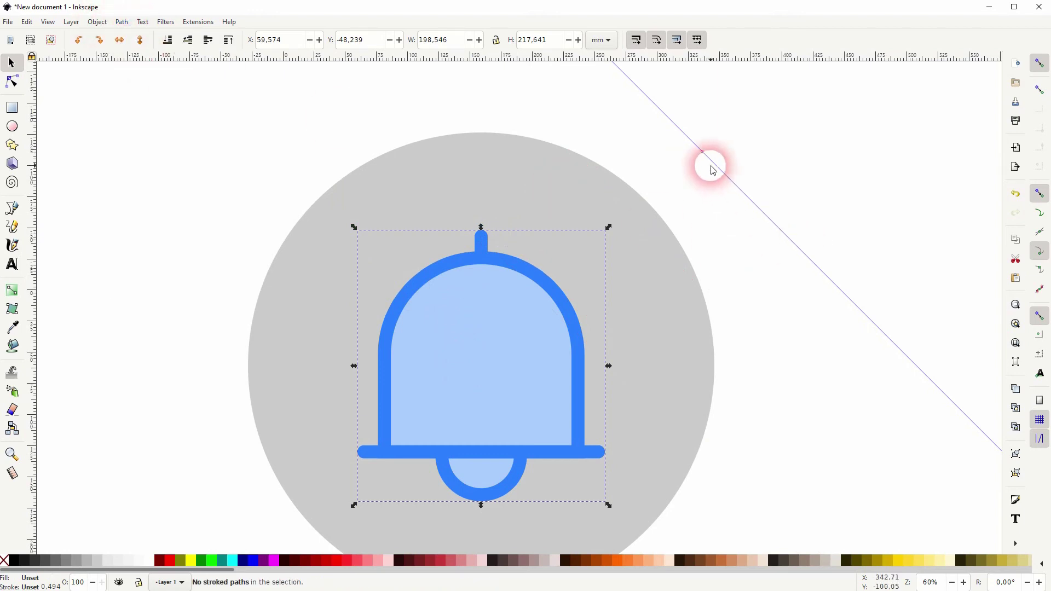
Enable snapping to paths and snap the diagonal guide to the outer edge of the bell's upper-right curve.
left_click_drag(700, 150, 675, 225)
left_click(1038, 213)
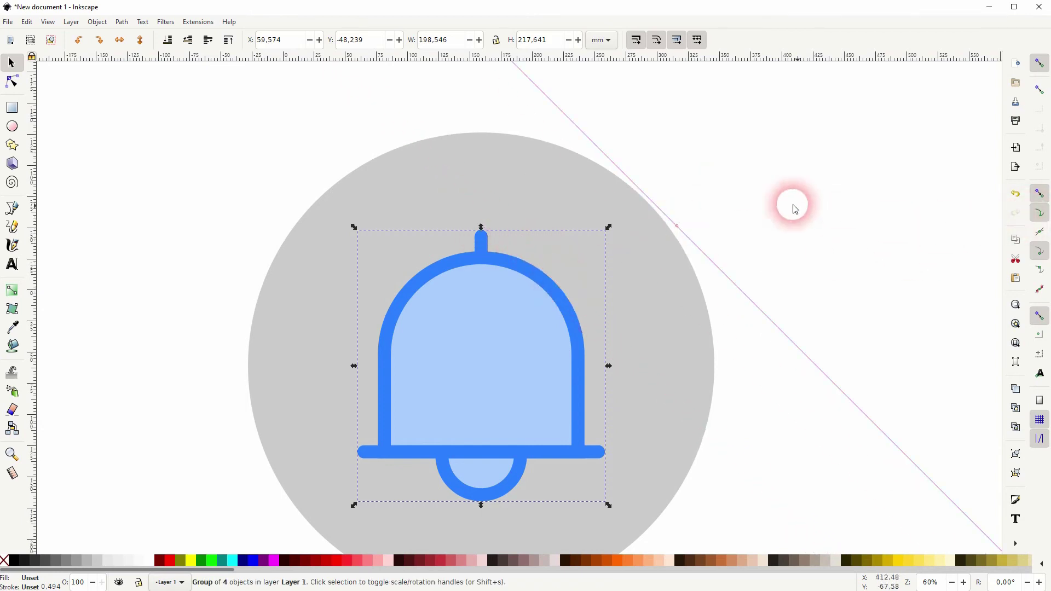
left_click_drag(681, 230, 552, 282)
Add a second diagonal guide snapped to the rounded right edge of the bell's top knob.
left_click_drag(986, 57, 490, 242)
scroll(489, 239, "up", 5)
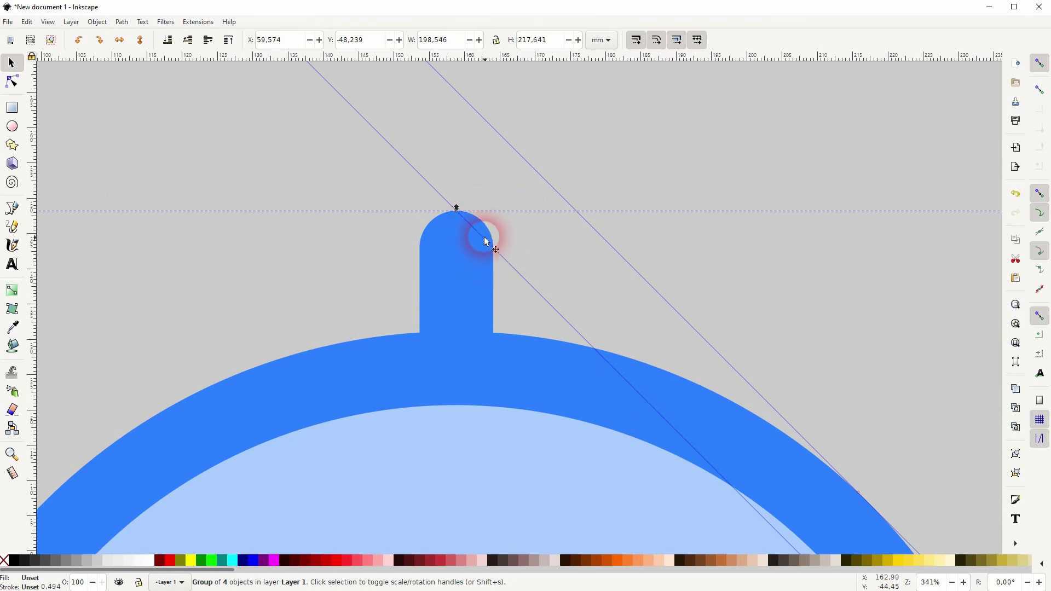
left_click_drag(481, 238, 491, 234)
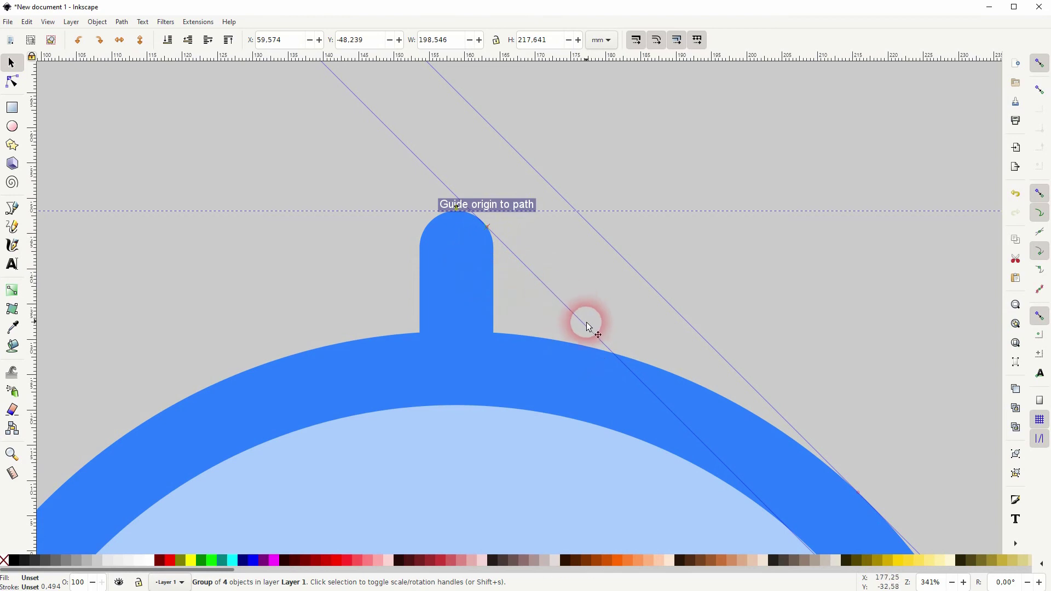
Add a third diagonal guide snapped to the lower-left end of the bell's horizontal base line.
scroll(550, 300, "down", 4)
scroll(648, 394, "down", 5)
scroll(644, 243, "down", 1)
scroll(641, 246, "up", 1)
left_click_drag(987, 58, 340, 421)
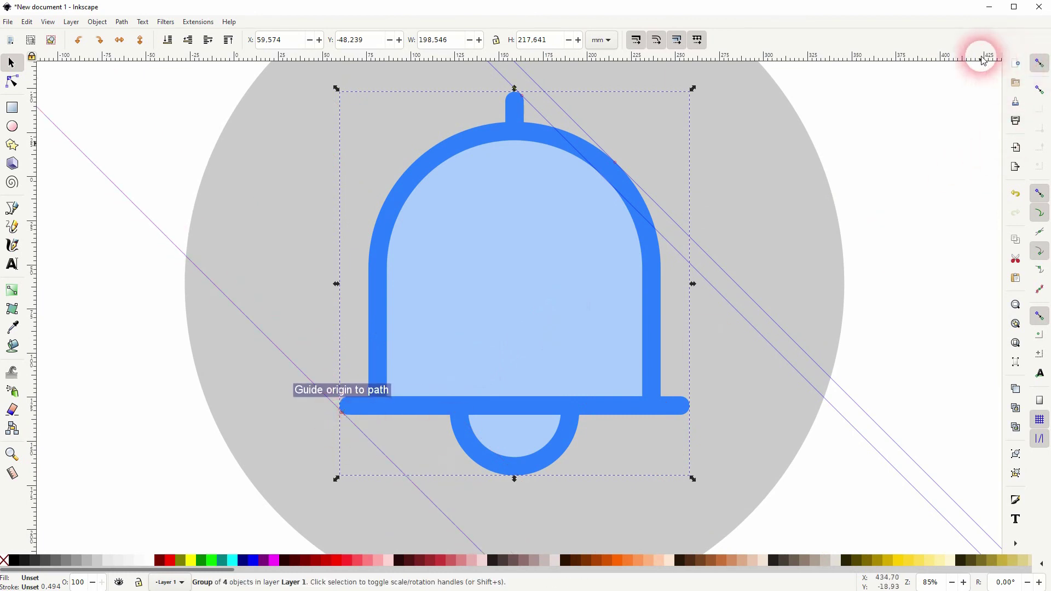
left_click_drag(984, 59, 937, 298)
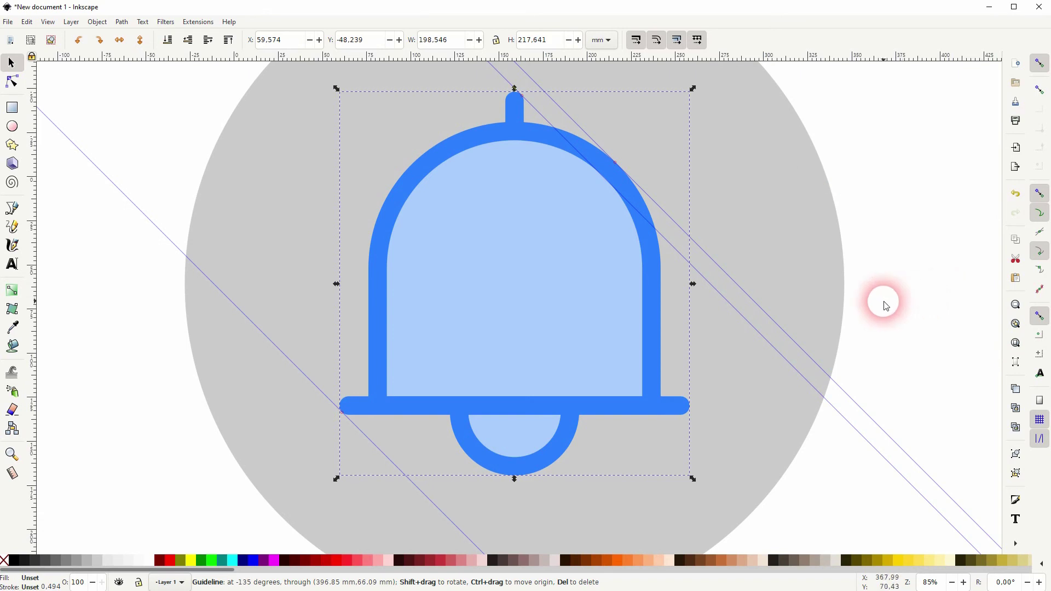
Draw a closed straight-segment shadow shape along the diagonal guides, from the bell's curve, knob and base line out past the circle's lower right.
scroll(873, 307, "down", 1, "ctrl")
left_click_drag(874, 307, 747, 326)
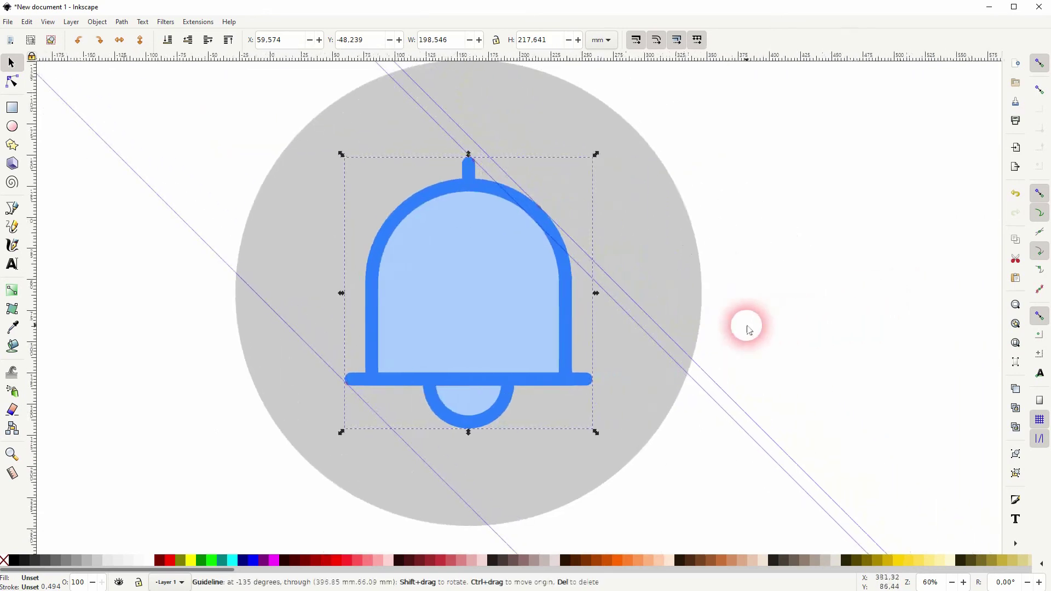
left_click(13, 208)
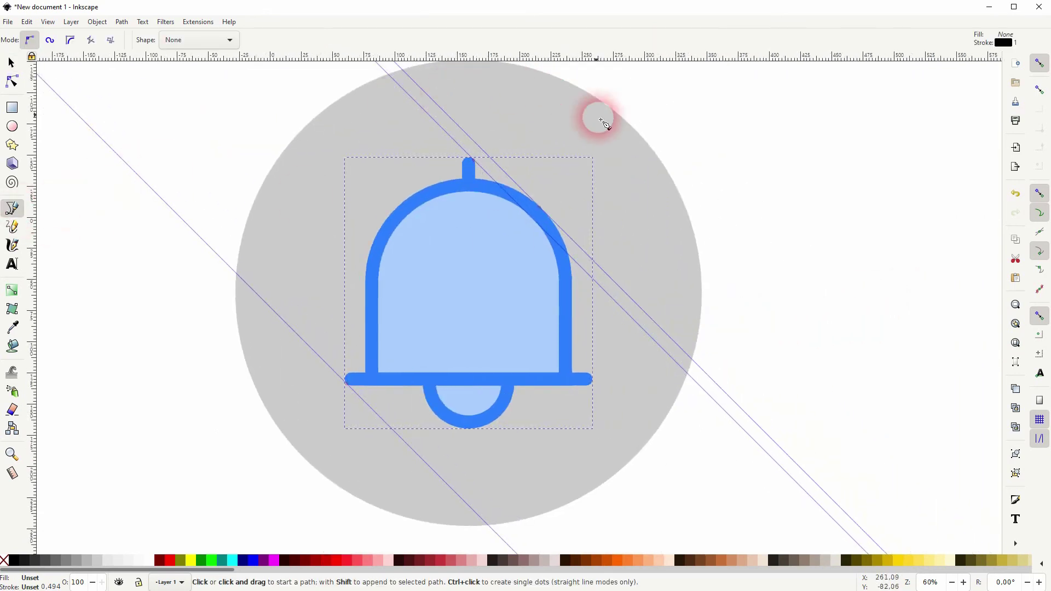
left_click(541, 209)
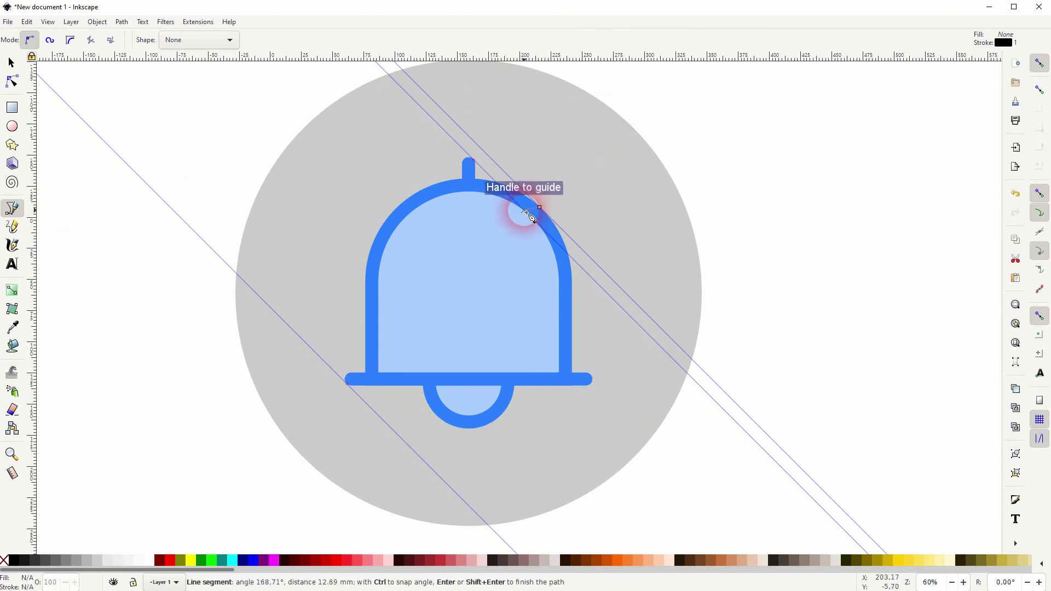
left_click(477, 162)
left_click(471, 192)
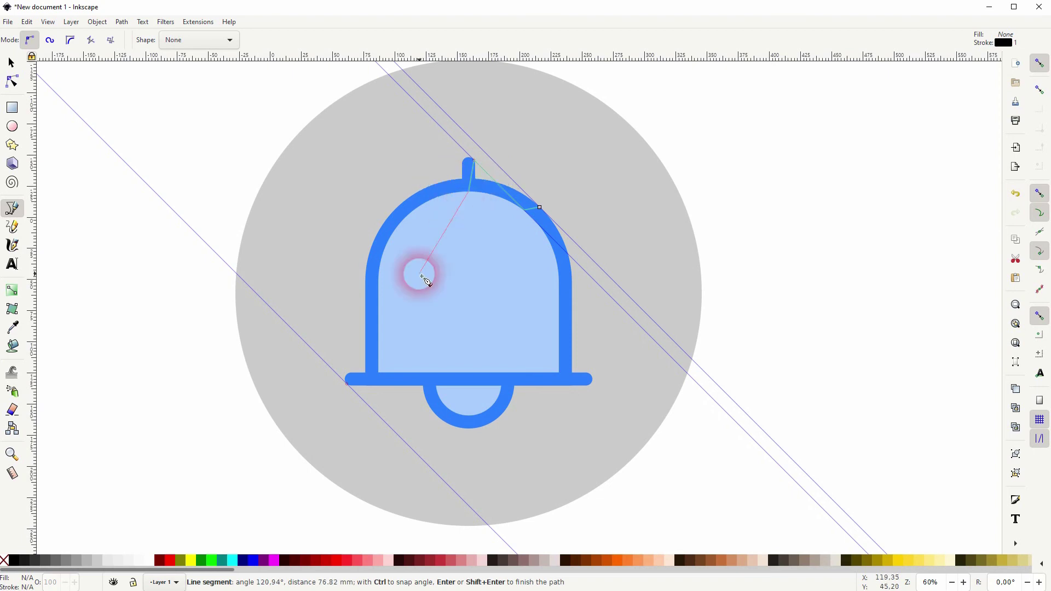
left_click(380, 384)
left_click(346, 386)
left_click(509, 547)
left_click(761, 429)
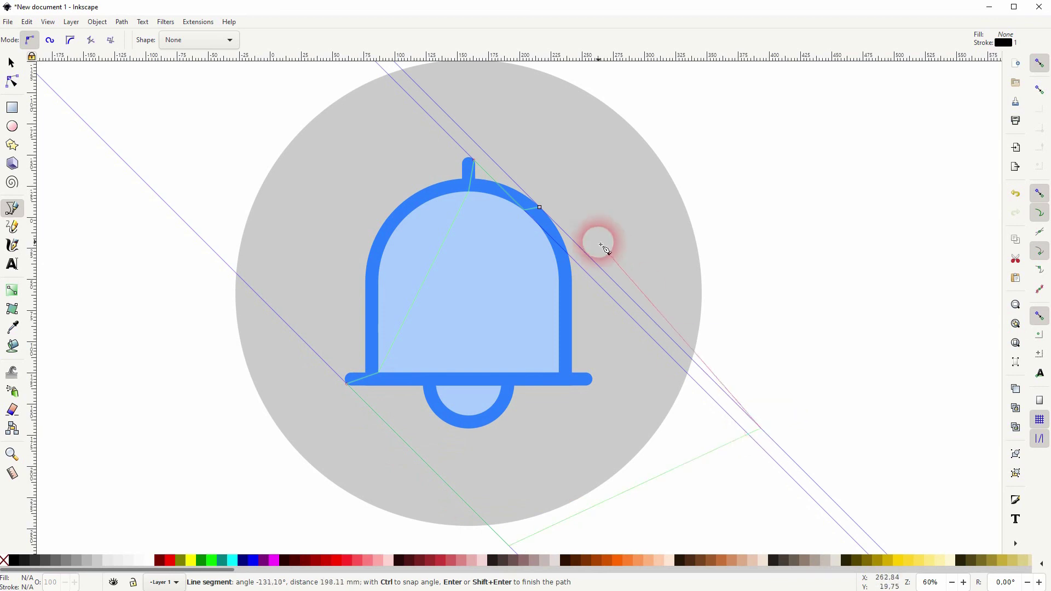
left_click(541, 209)
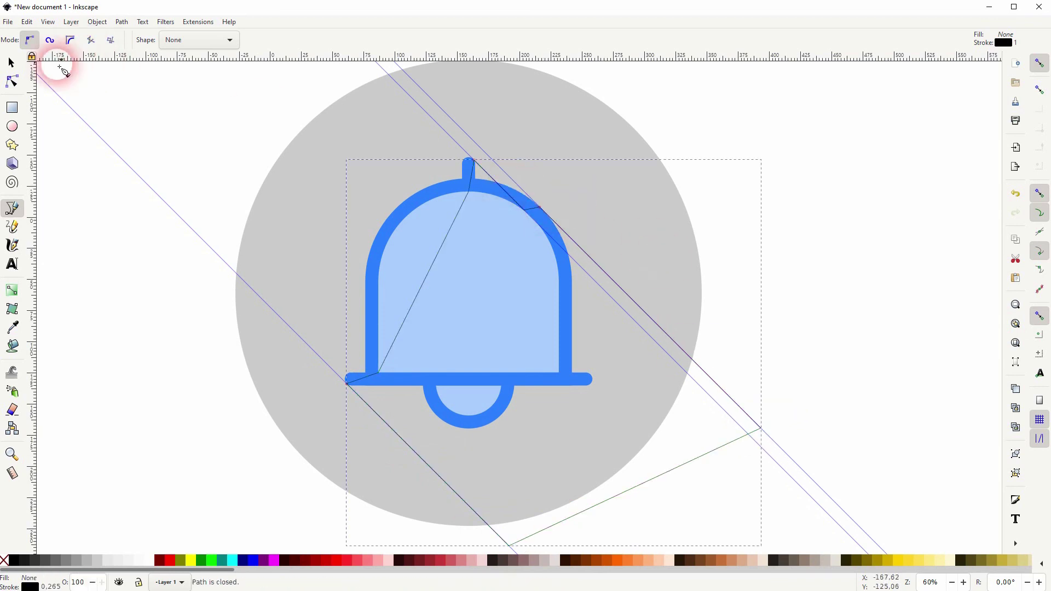
Give the shadow shape a medium gray fill with no stroke and lower it behind the bell.
left_click(10, 63)
left_click(127, 564, "shift")
left_click(4, 559, "shift")
left_click(85, 559)
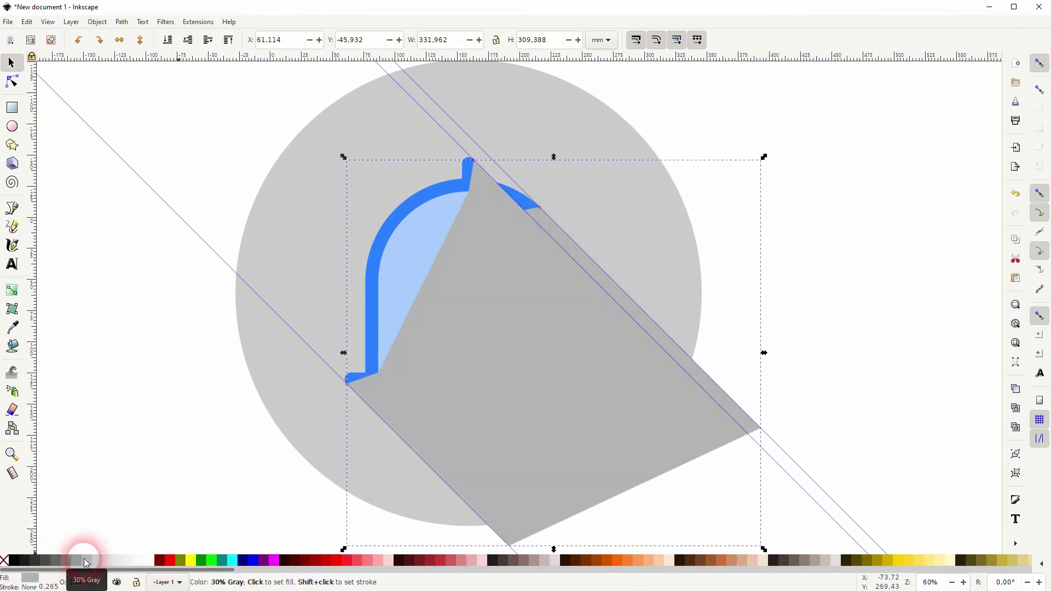
left_click(65, 559)
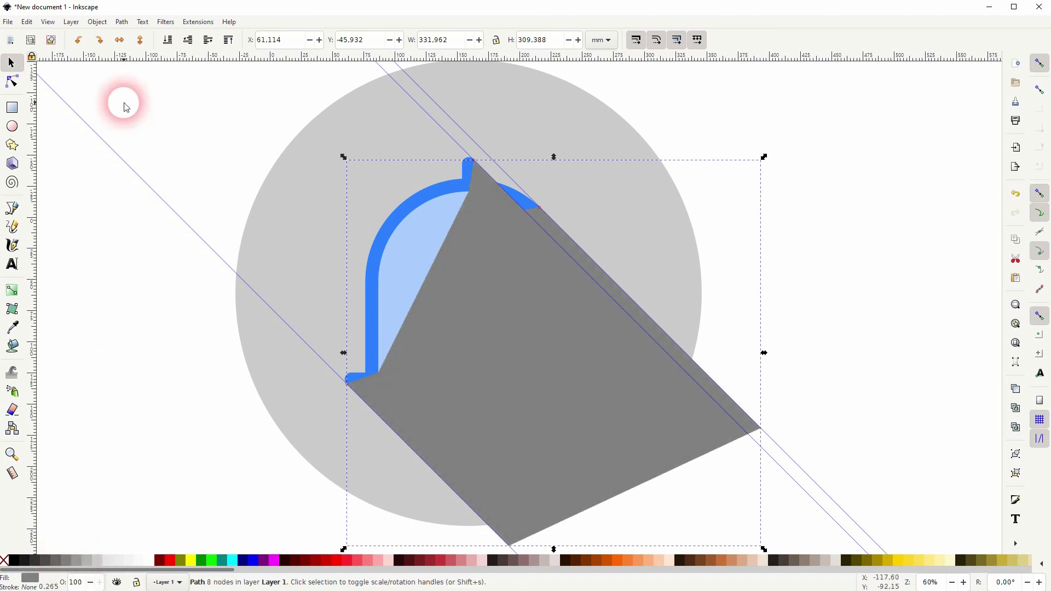
left_click(208, 48)
left_click(212, 47)
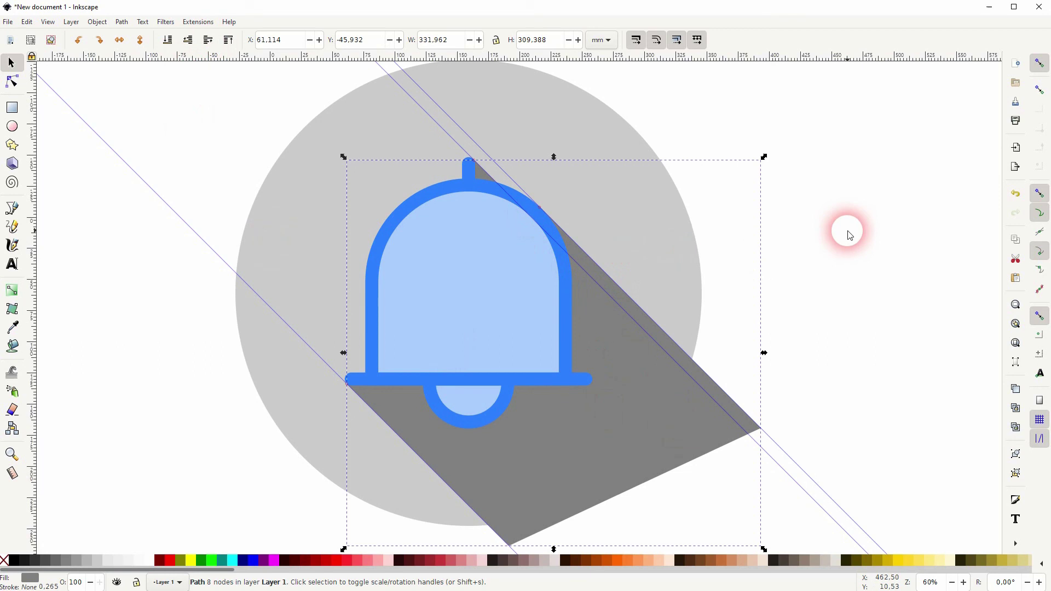
Divide the background circle with the shadow shape using the Division path operation.
left_click(570, 123, "shift")
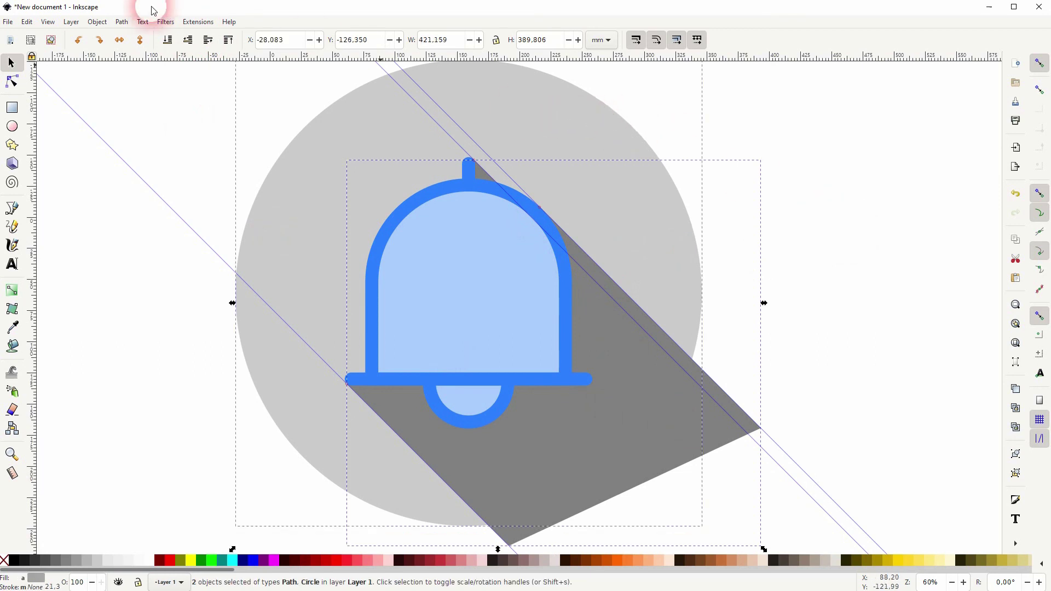
left_click(121, 22)
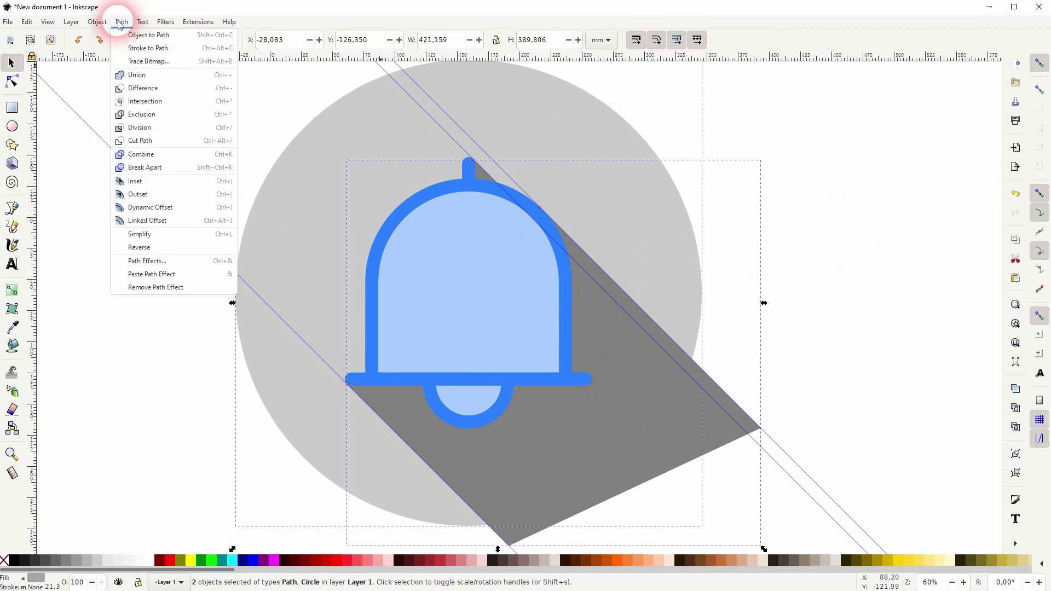
left_click(145, 131)
Select the divided shadow piece inside the circle, keep it in its original place and fill it with medium gray.
left_click(828, 310)
left_click_drag(627, 420, 801, 482)
key("ctrl+z")
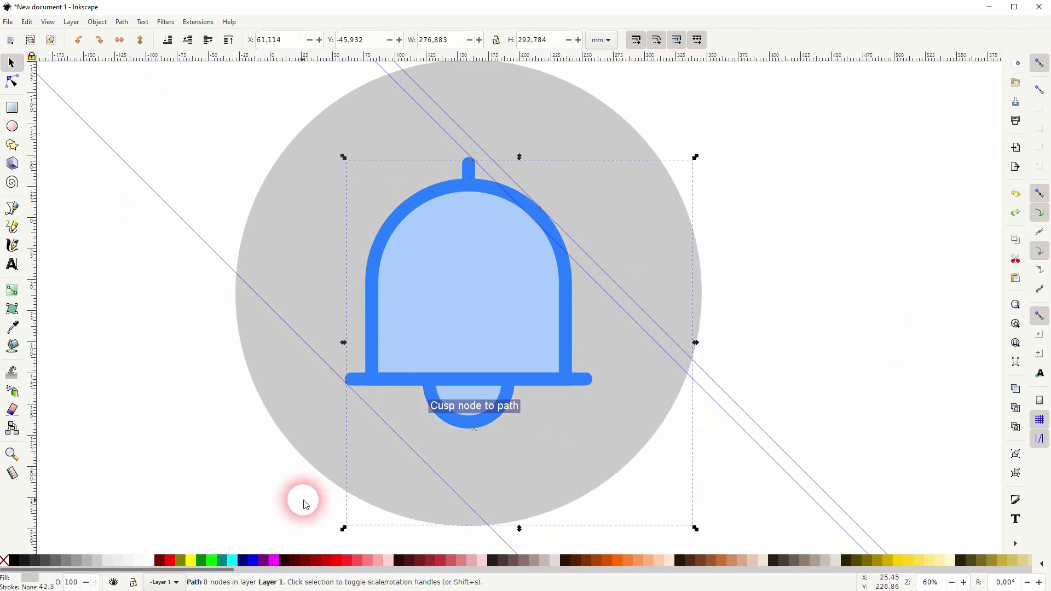
left_click(69, 557)
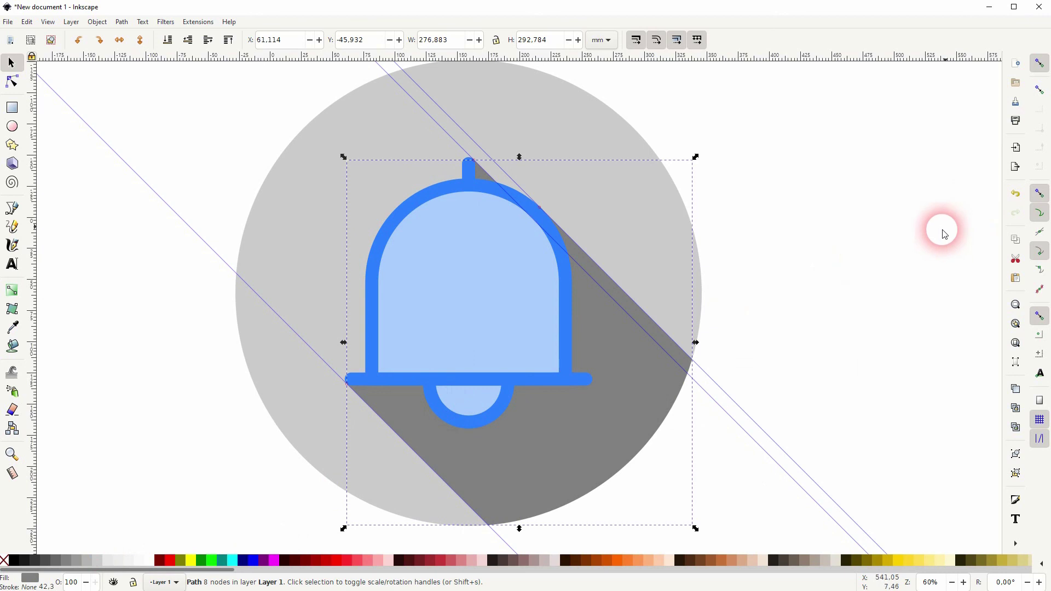
left_click(844, 284)
Delete all guides from the document.
scroll(847, 288, "down", 1)
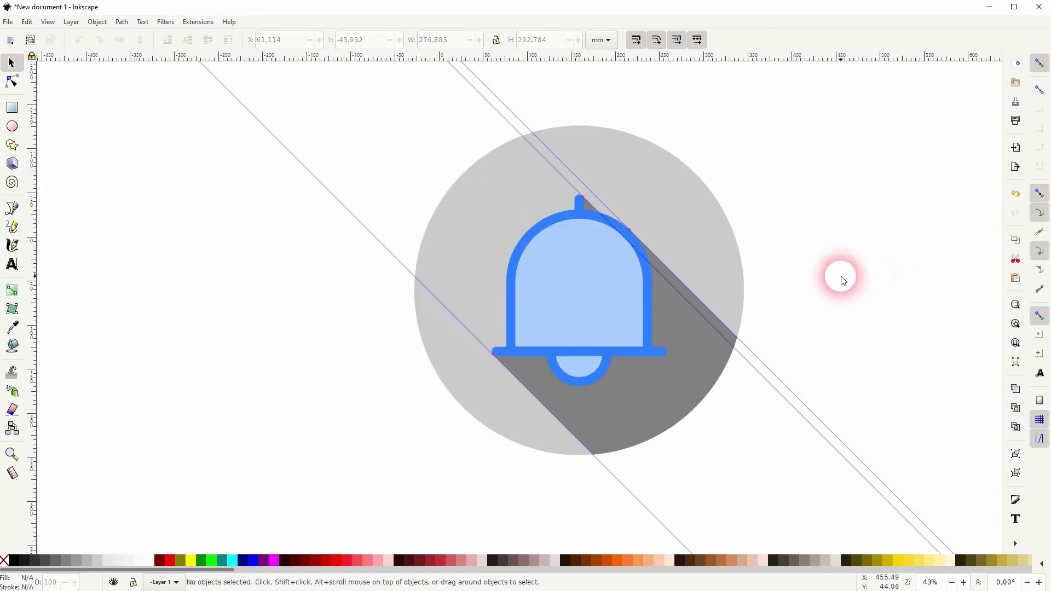
left_click(47, 22)
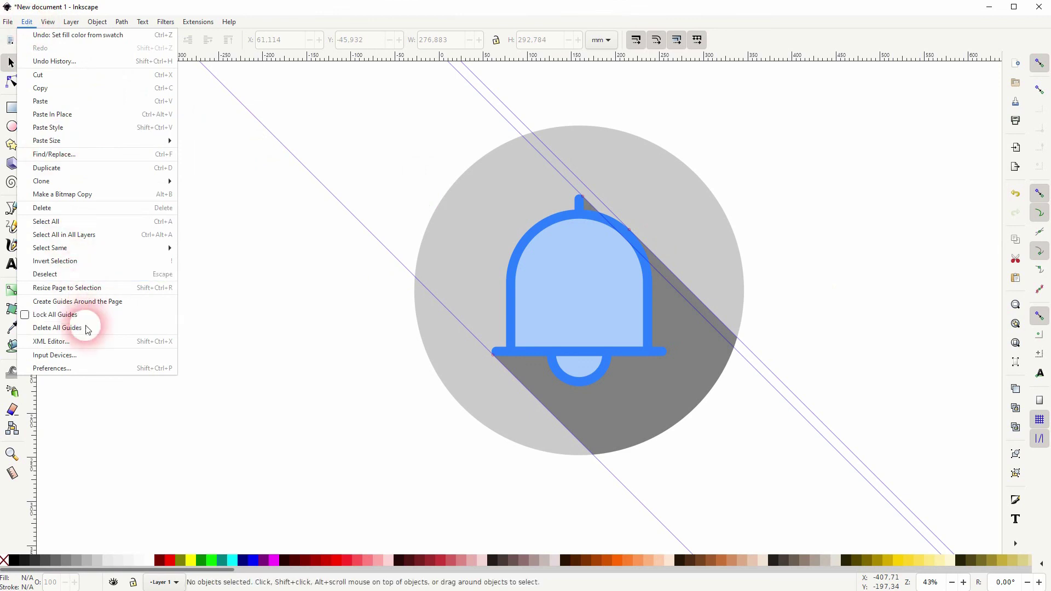
left_click(71, 327)
left_click_drag(858, 298, 685, 343)
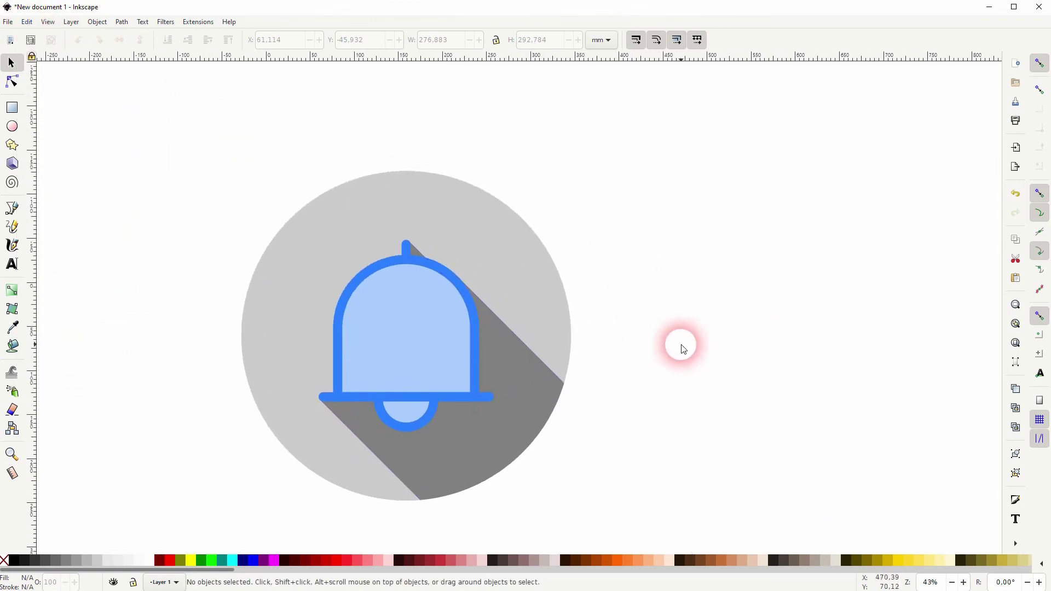
left_click_drag(223, 574, 734, 575)
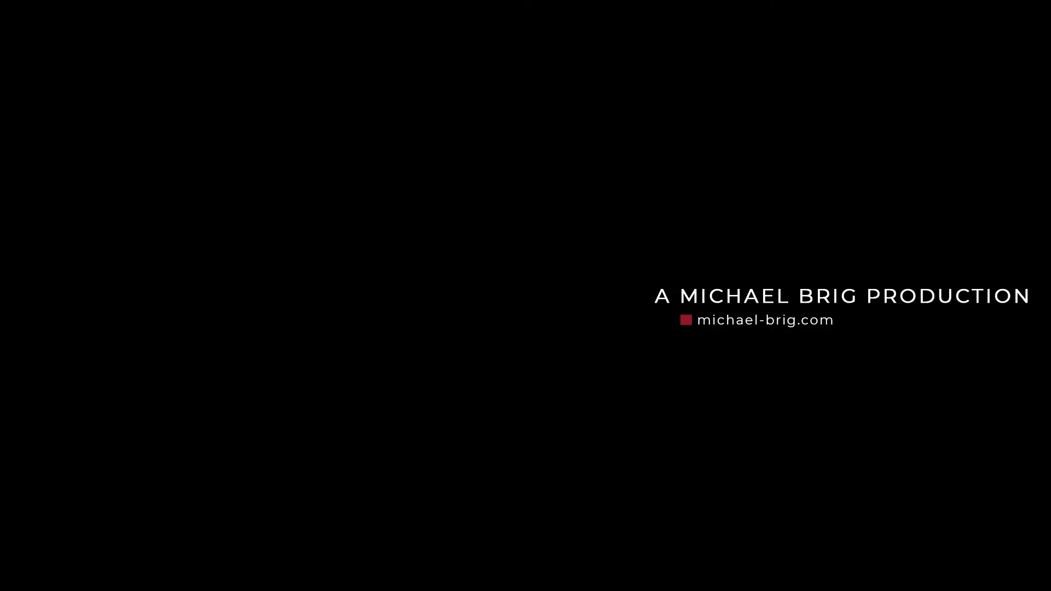